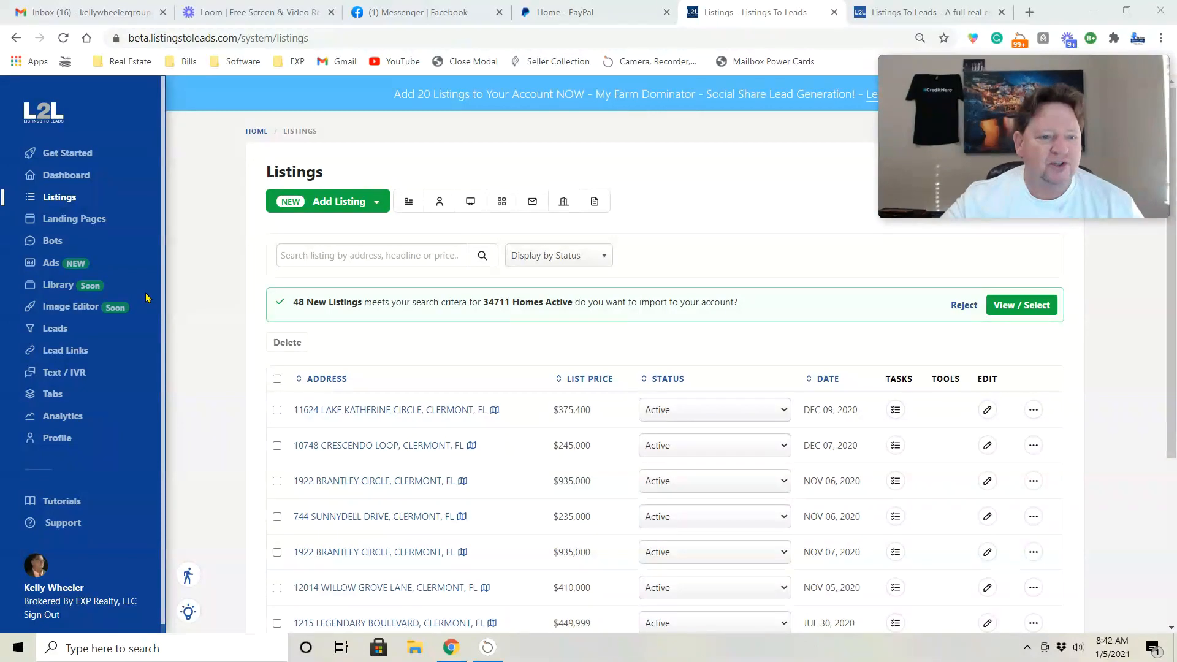
Step: Create a listing ad for the Groveland, FL for-sale listing with Lead Ads as the marketing objective
{"action": "left_click", "coordinate": [54, 264]}
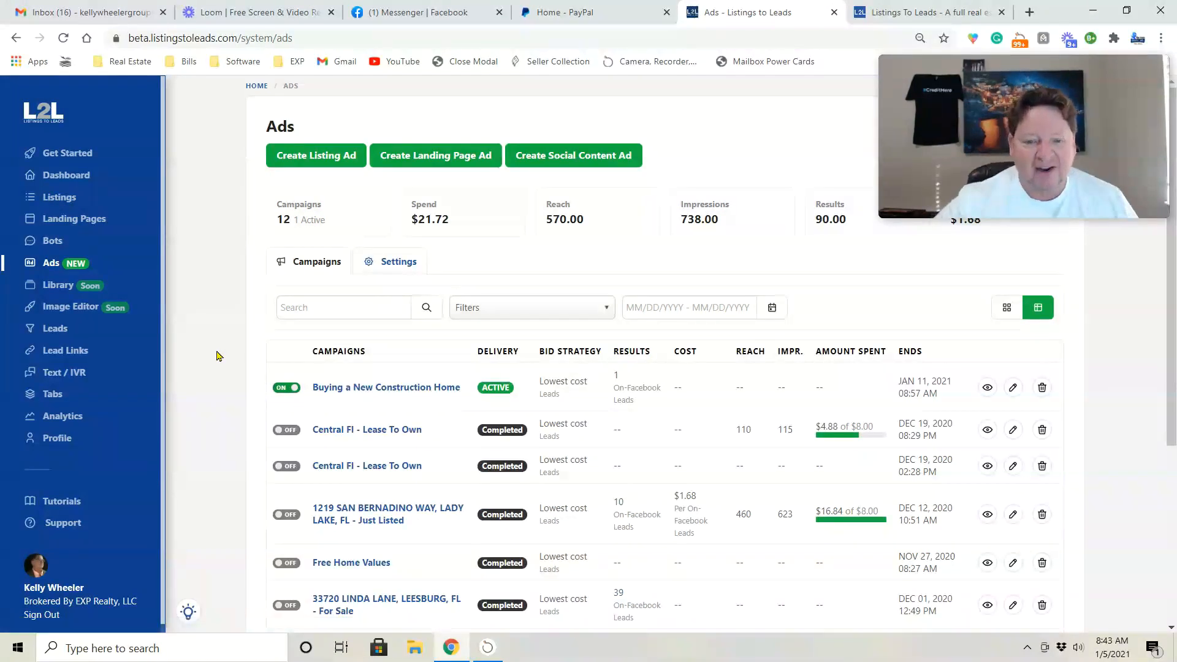
{"action": "left_click", "coordinate": [318, 160]}
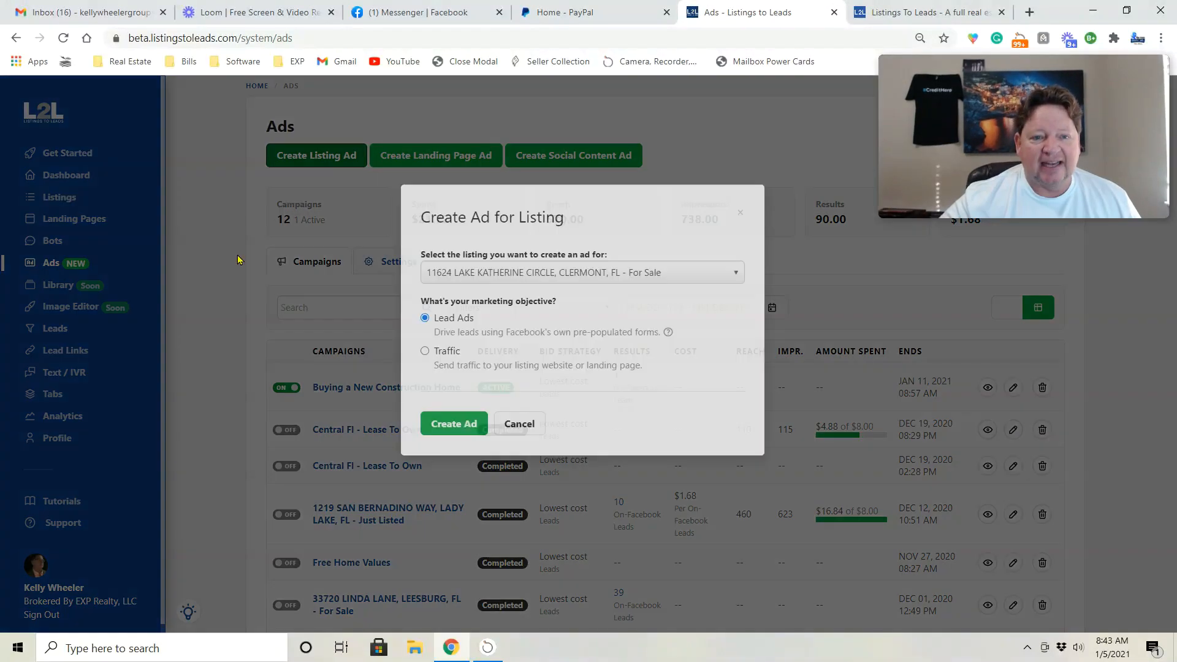
{"action": "left_click", "coordinate": [505, 311]}
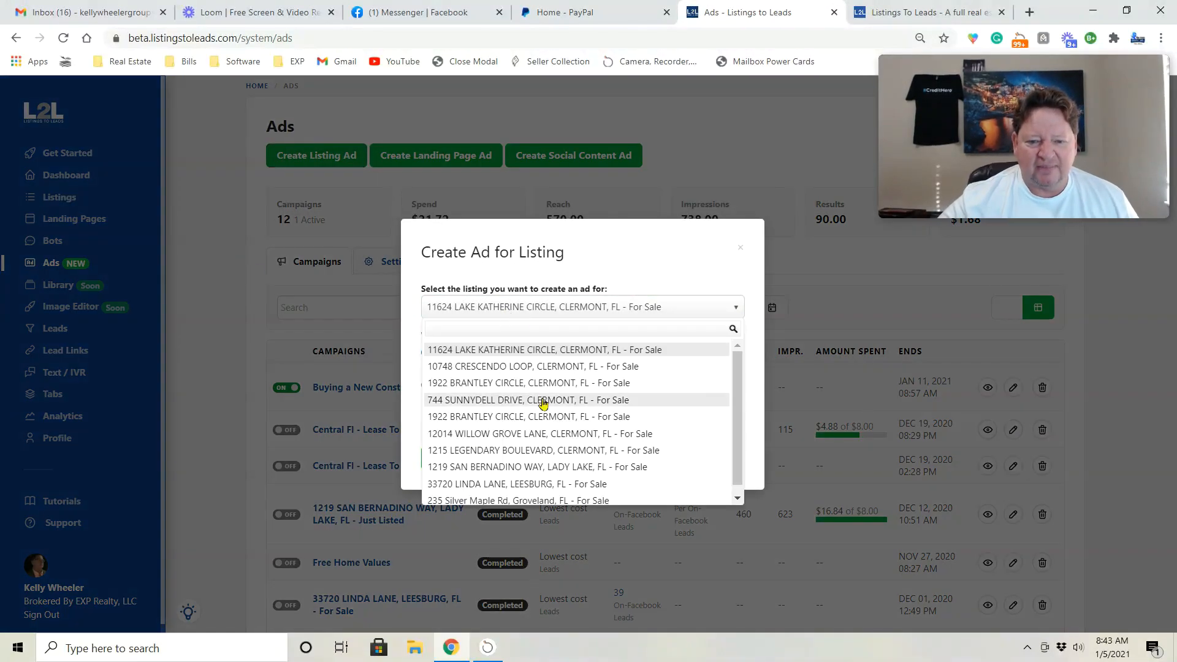
{"action": "scroll", "coordinate": [517, 478], "scroll_direction": "down", "scroll_amount": 1}
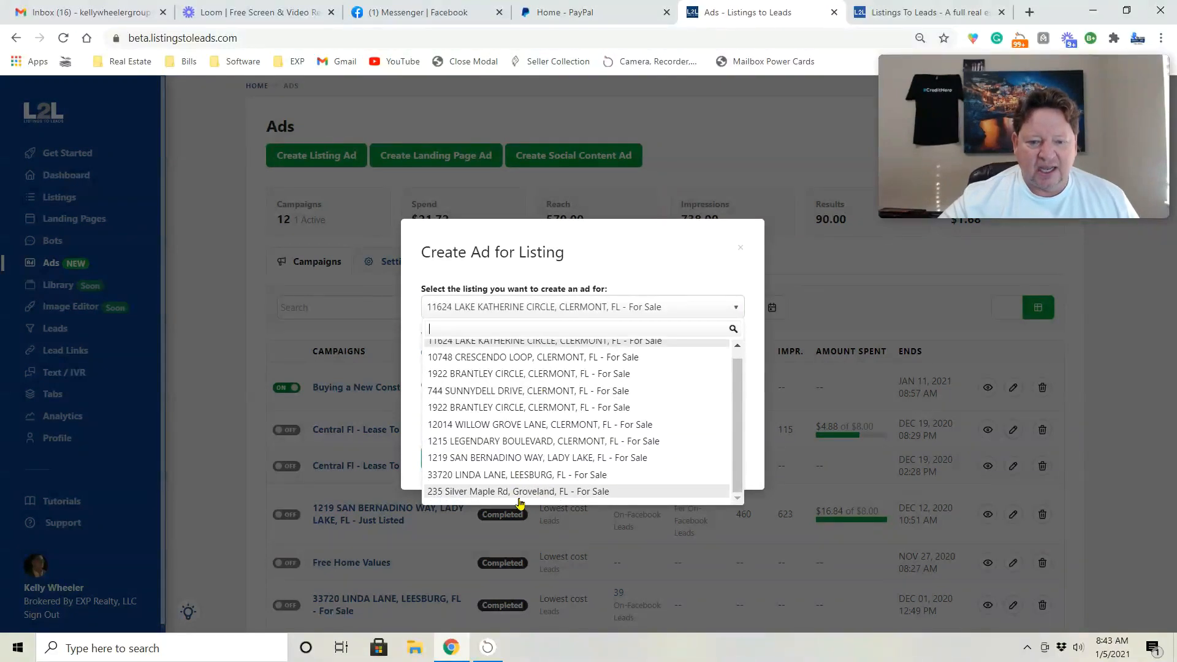
{"action": "left_click", "coordinate": [518, 492]}
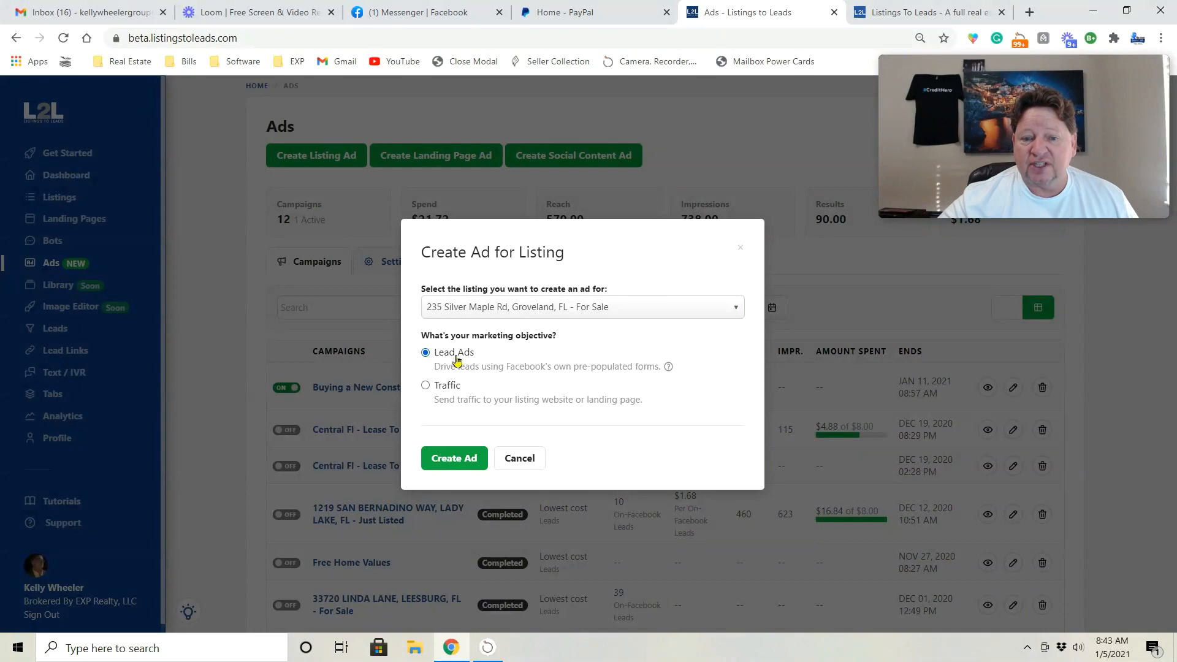
{"action": "left_click", "coordinate": [454, 459]}
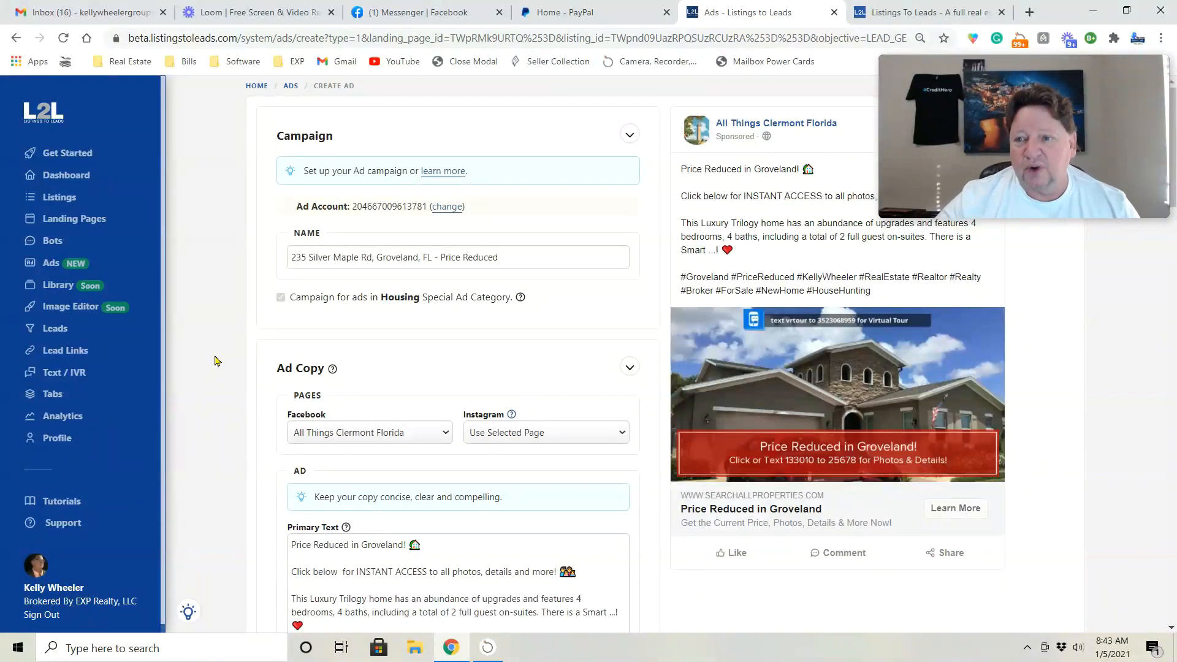
Step: Set the ad's Facebook page to Real Estate Keys in the Ad Copy section
{"action": "left_click_drag", "start_coordinate": [981, 154], "coordinate": [79, 351]}
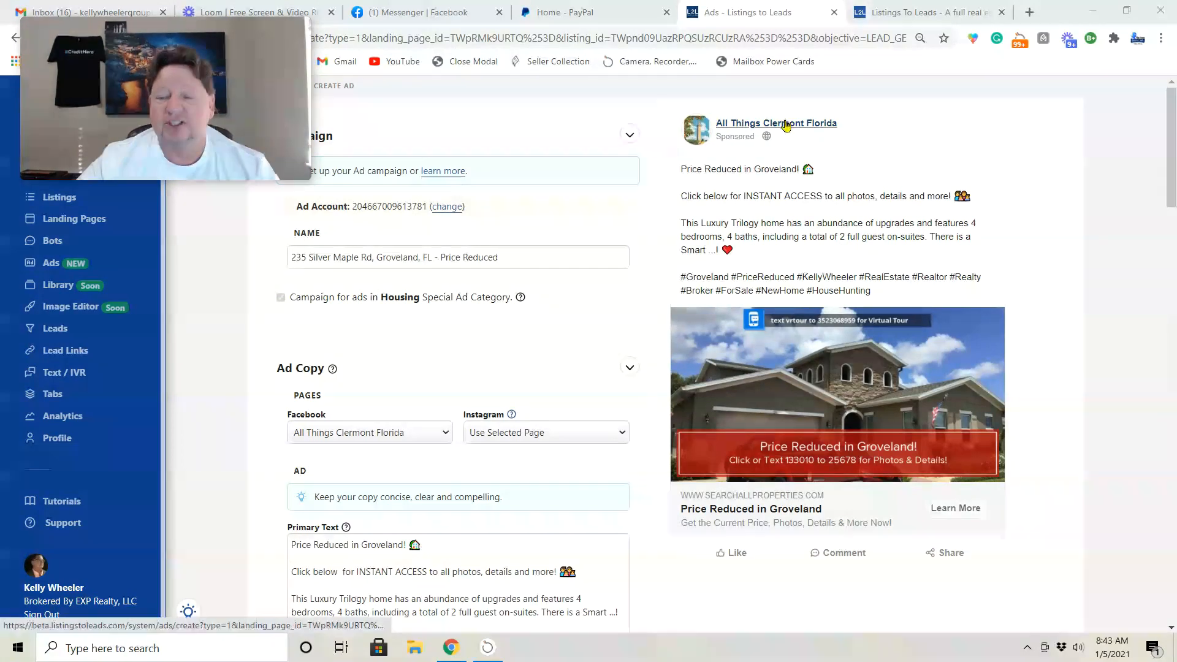
{"action": "left_click", "coordinate": [347, 413]}
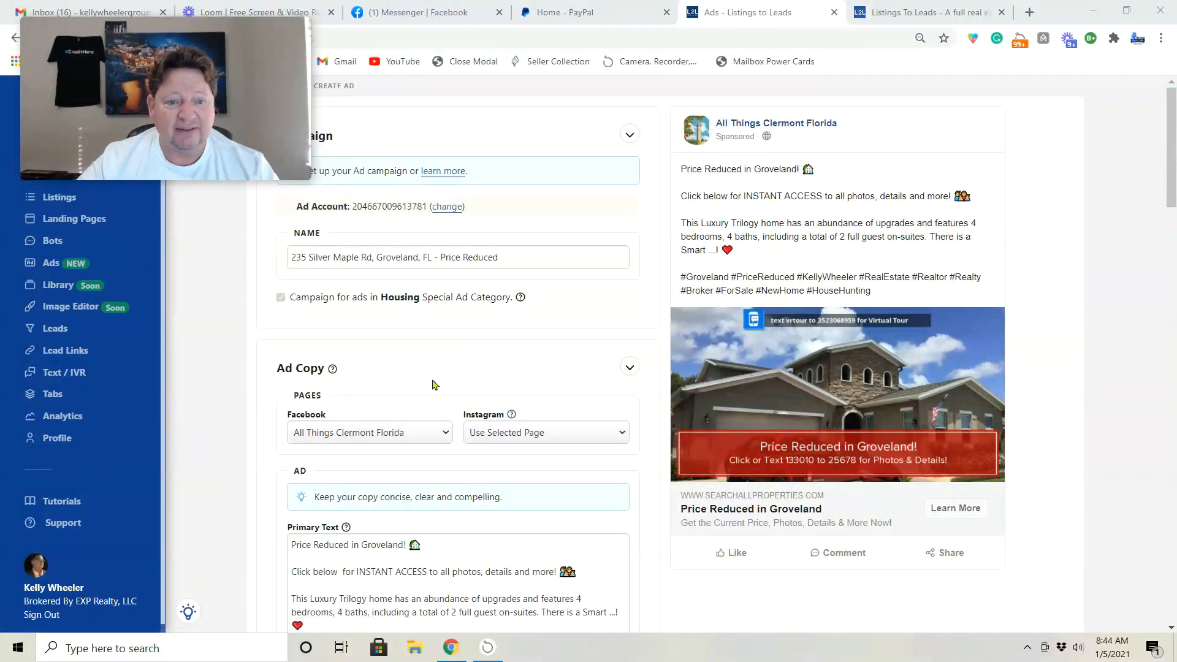
{"action": "scroll", "coordinate": [433, 385], "scroll_direction": "down", "scroll_amount": 3}
{"action": "scroll", "coordinate": [433, 384], "scroll_direction": "up", "scroll_amount": 1}
{"action": "left_click", "coordinate": [362, 290]}
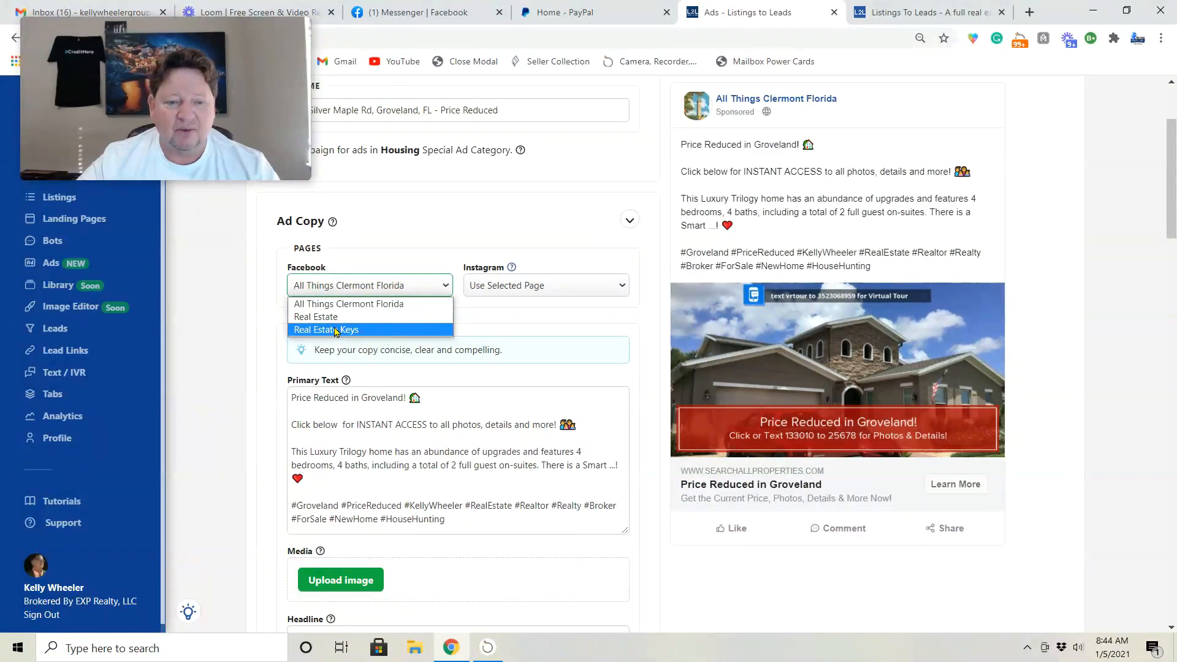
{"action": "left_click", "coordinate": [336, 330]}
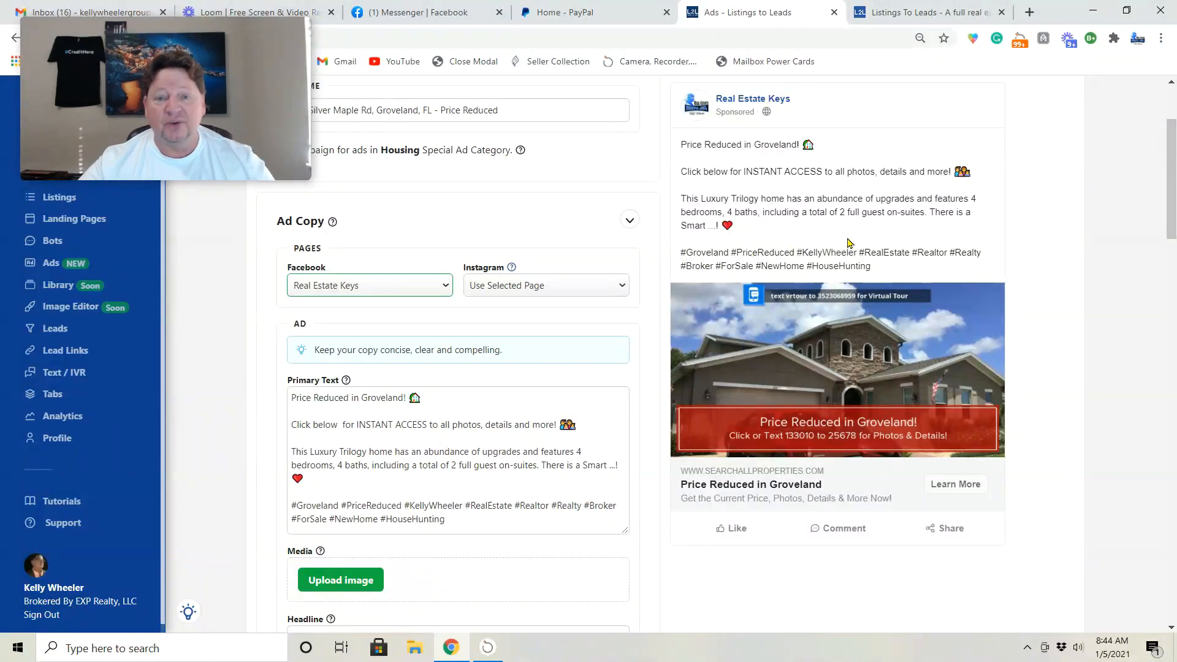
Step: Replace the ad description with "Click Learn More" followed by three pointing-hand emojis
{"action": "scroll", "coordinate": [347, 455], "scroll_direction": "down", "scroll_amount": 2}
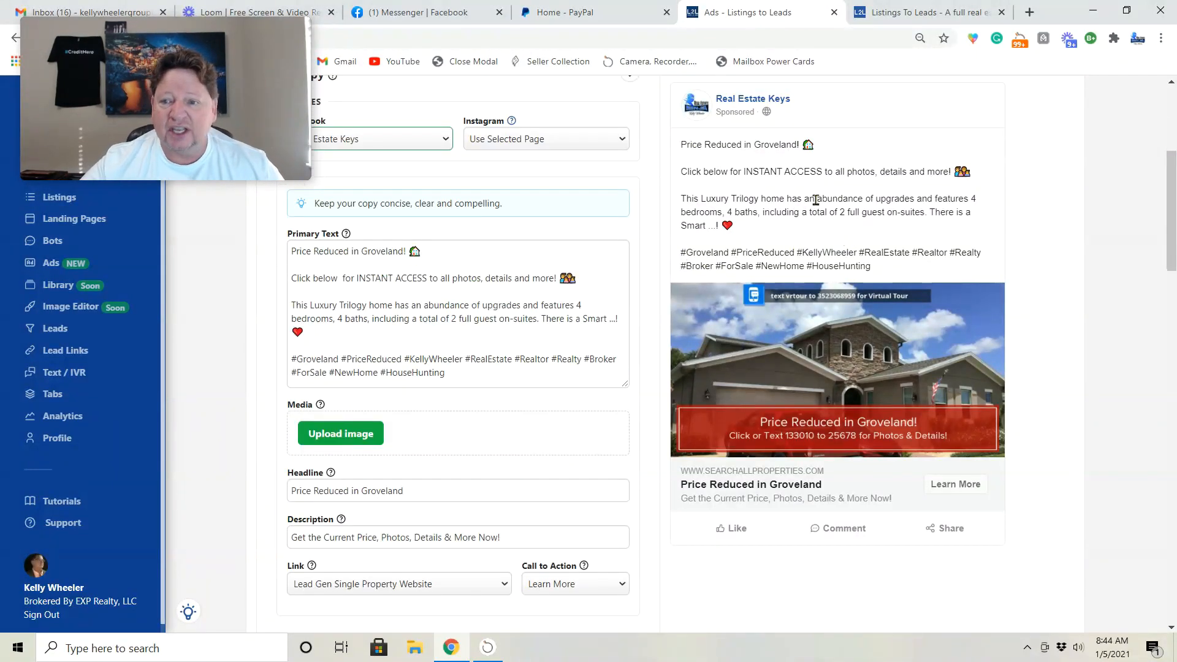
{"action": "left_click", "coordinate": [422, 315]}
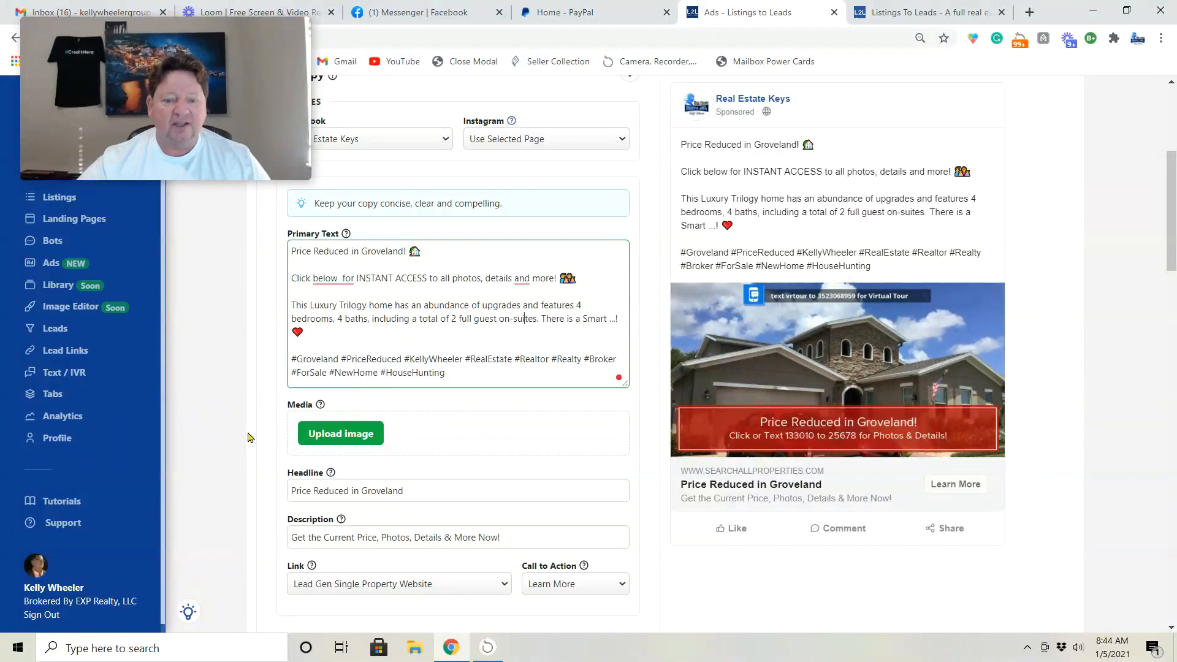
{"action": "scroll", "coordinate": [258, 456], "scroll_direction": "down", "scroll_amount": 1}
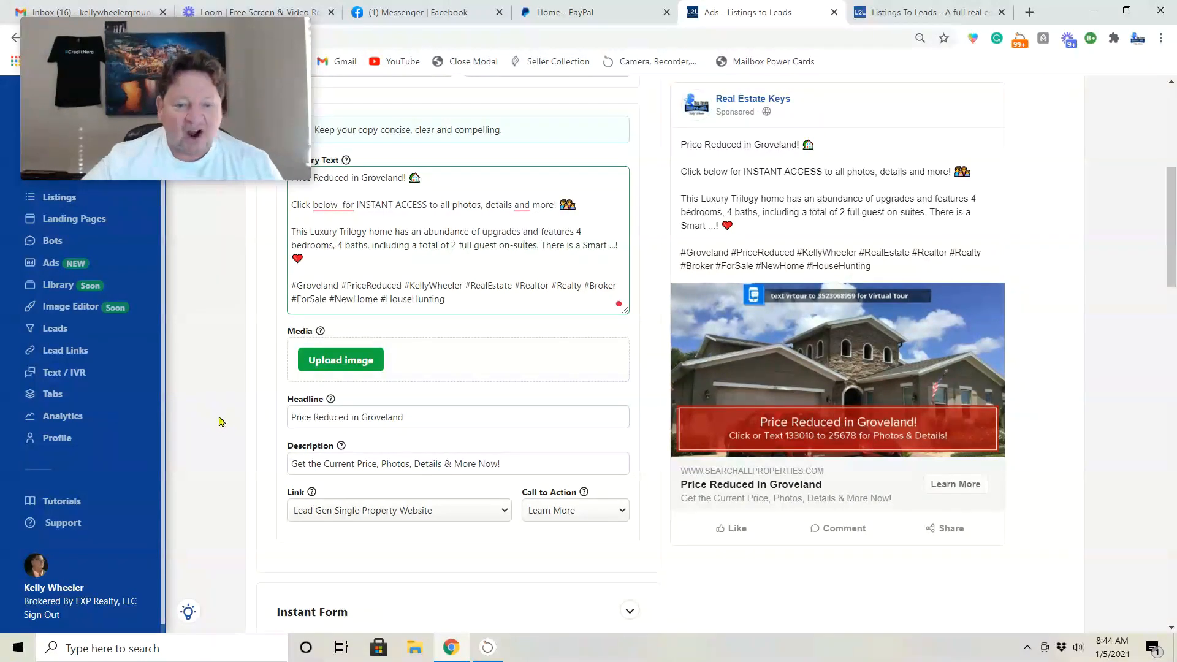
{"action": "scroll", "coordinate": [221, 427], "scroll_direction": "down", "scroll_amount": 4}
{"action": "scroll", "coordinate": [221, 428], "scroll_direction": "up", "scroll_amount": 3}
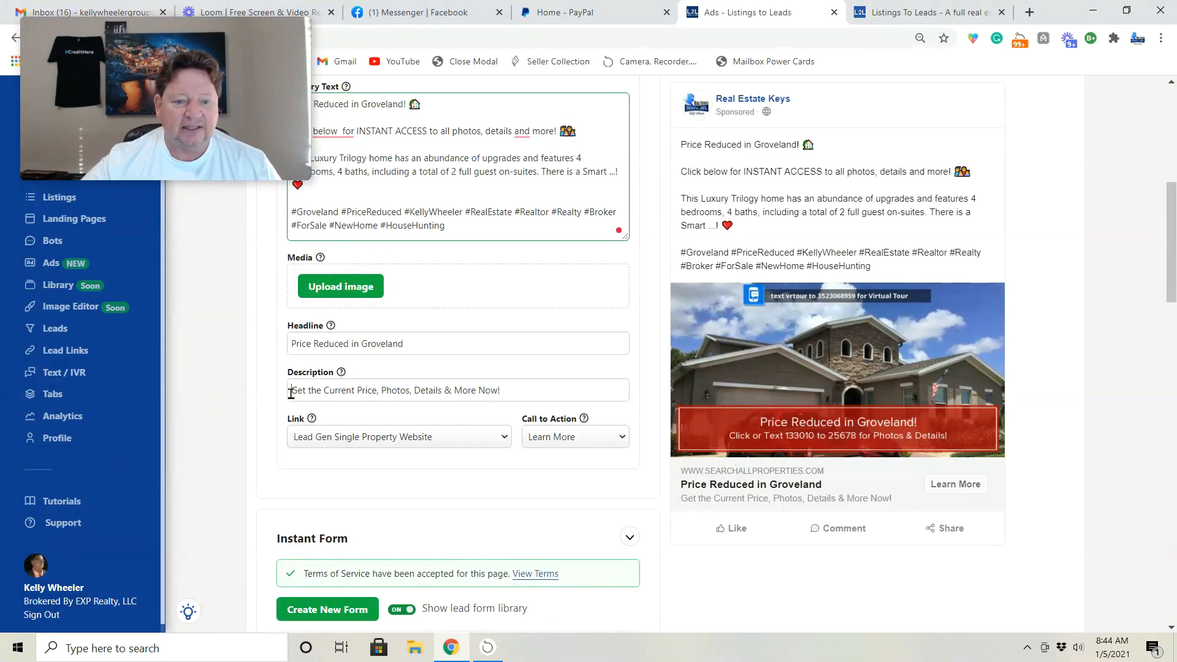
{"action": "left_click_drag", "start_coordinate": [291, 390], "coordinate": [603, 392]}
{"action": "key", "text": "BackSpace"}
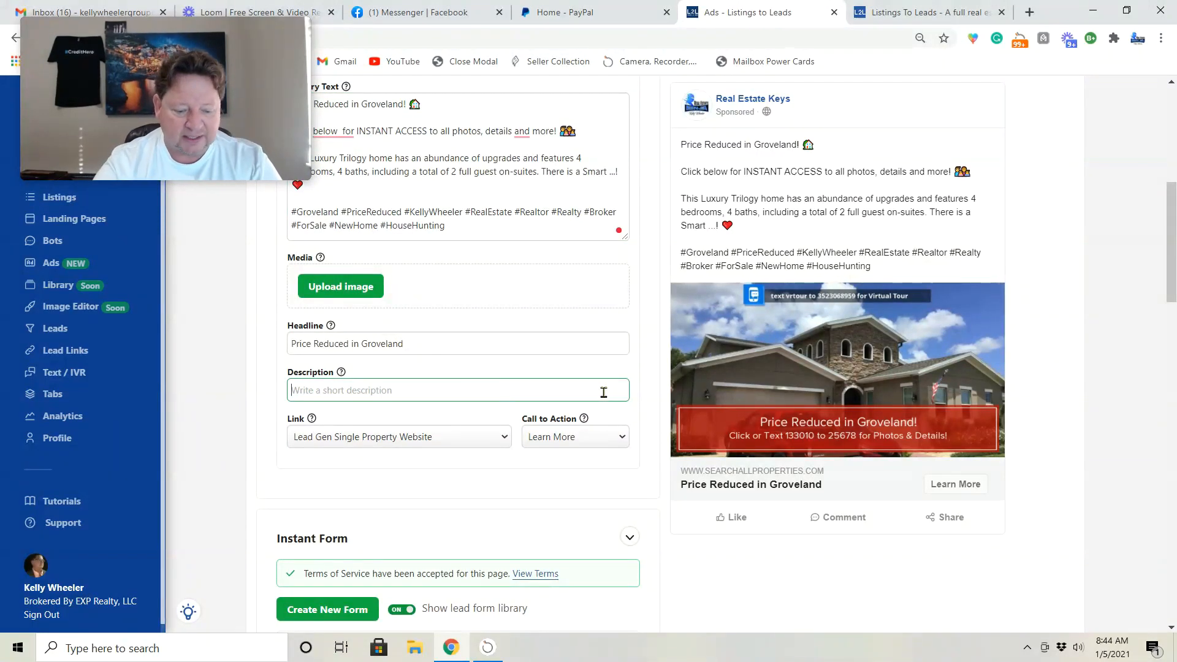
{"action": "type", "text": "c"}
{"action": "left_click", "coordinate": [331, 421]}
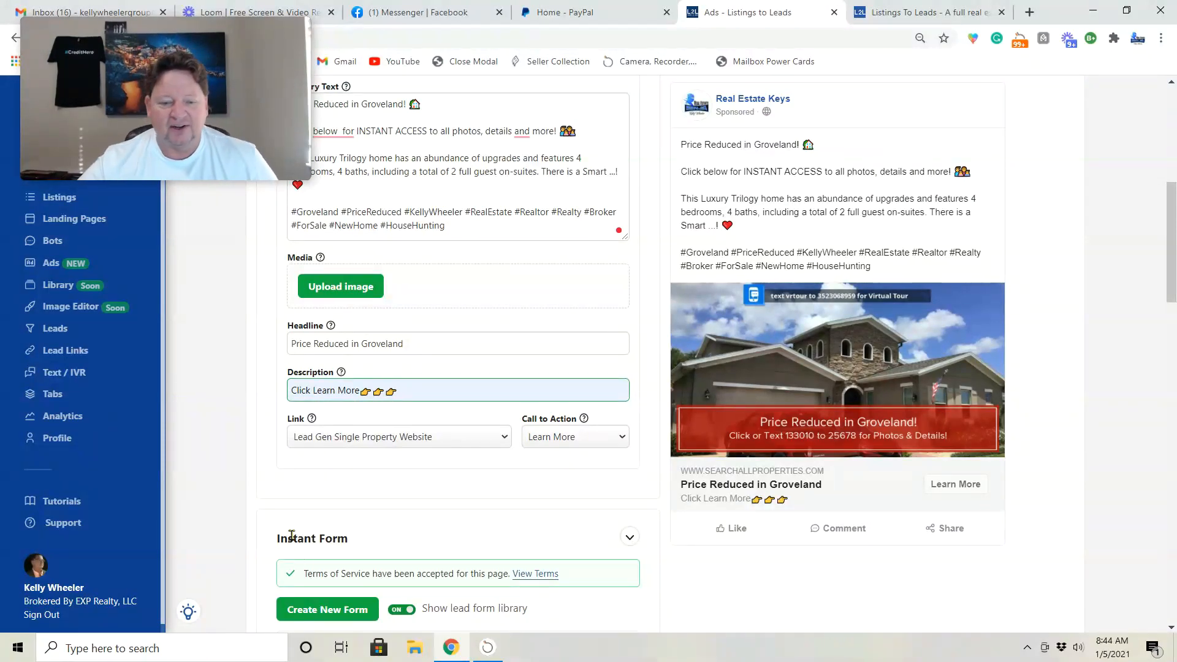
Step: Create a new instant lead form for the ad and publish it with its default content
{"action": "scroll", "coordinate": [258, 527], "scroll_direction": "down", "scroll_amount": 5}
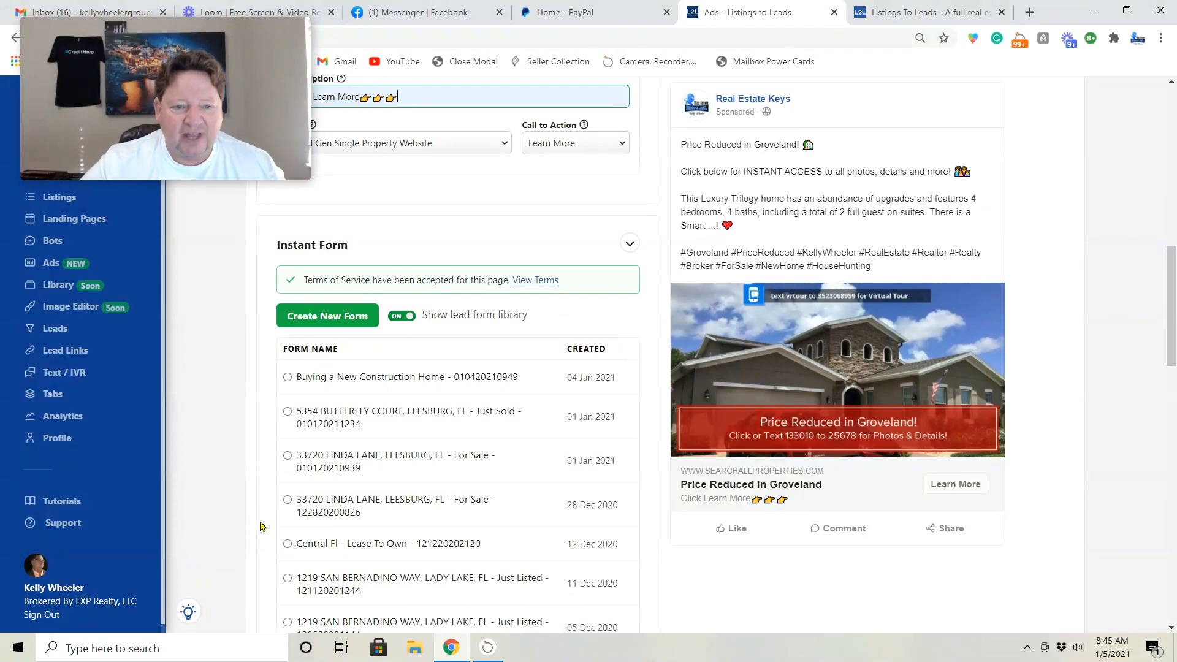
{"action": "left_click", "coordinate": [312, 312]}
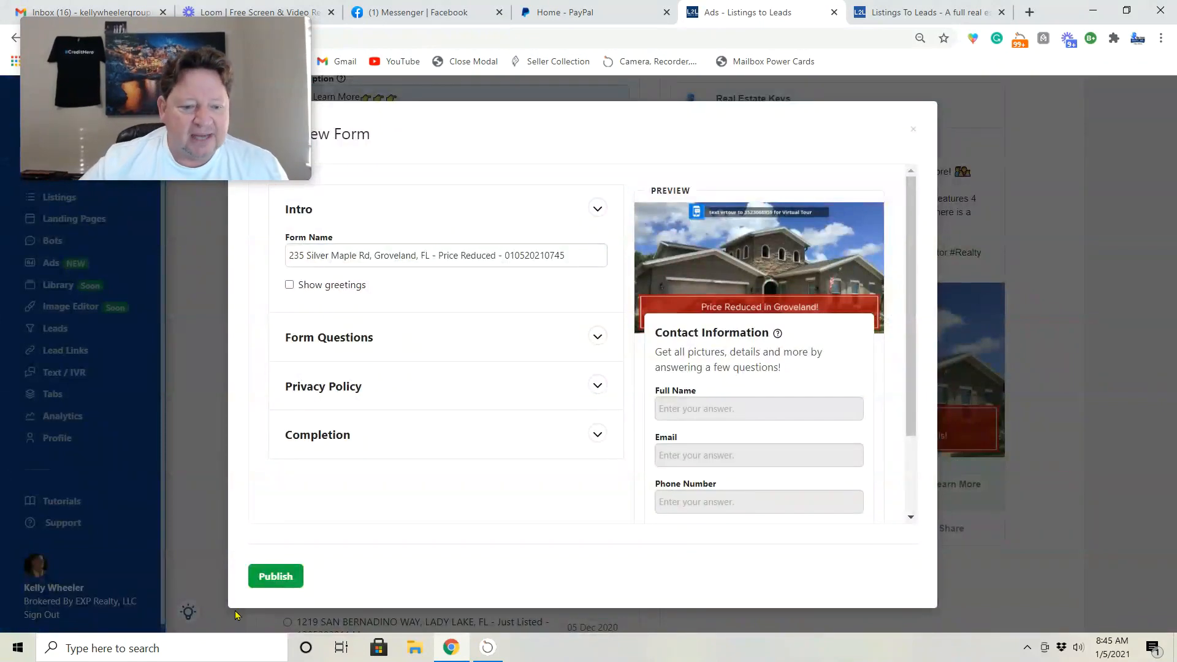
{"action": "left_click", "coordinate": [275, 580]}
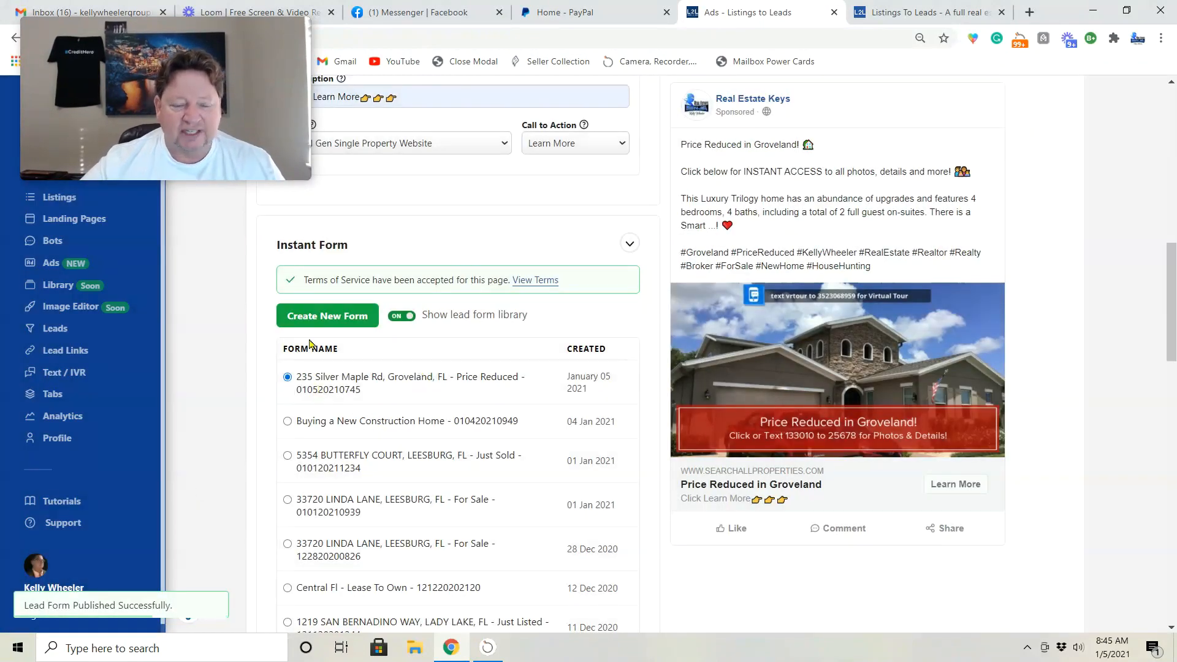
Step: Set the audience's location target to People living in this location
{"action": "scroll", "coordinate": [238, 403], "scroll_direction": "down", "scroll_amount": 8}
{"action": "scroll", "coordinate": [238, 404], "scroll_direction": "down", "scroll_amount": 6}
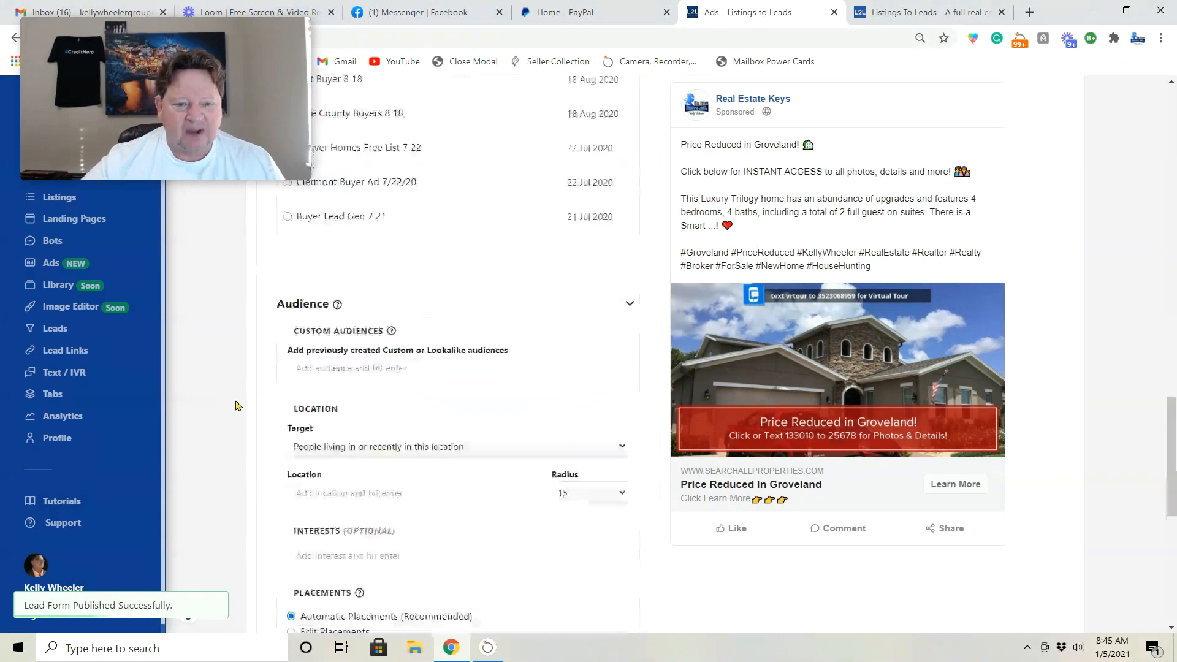
{"action": "left_click", "coordinate": [345, 300]}
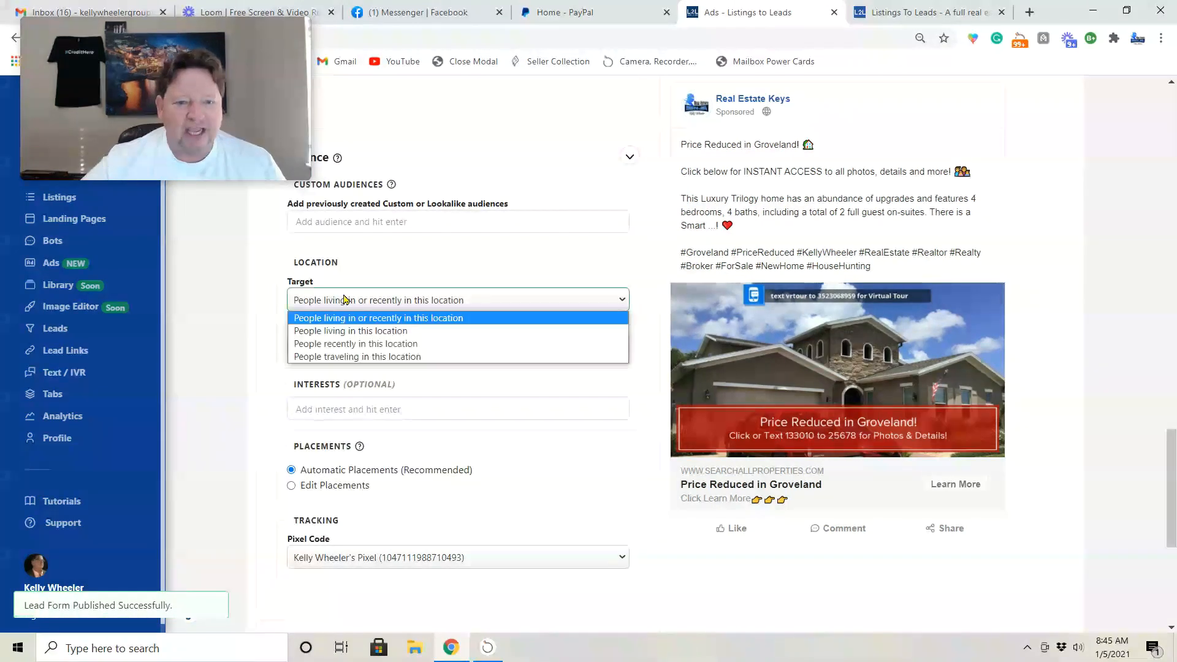
{"action": "left_click", "coordinate": [368, 330]}
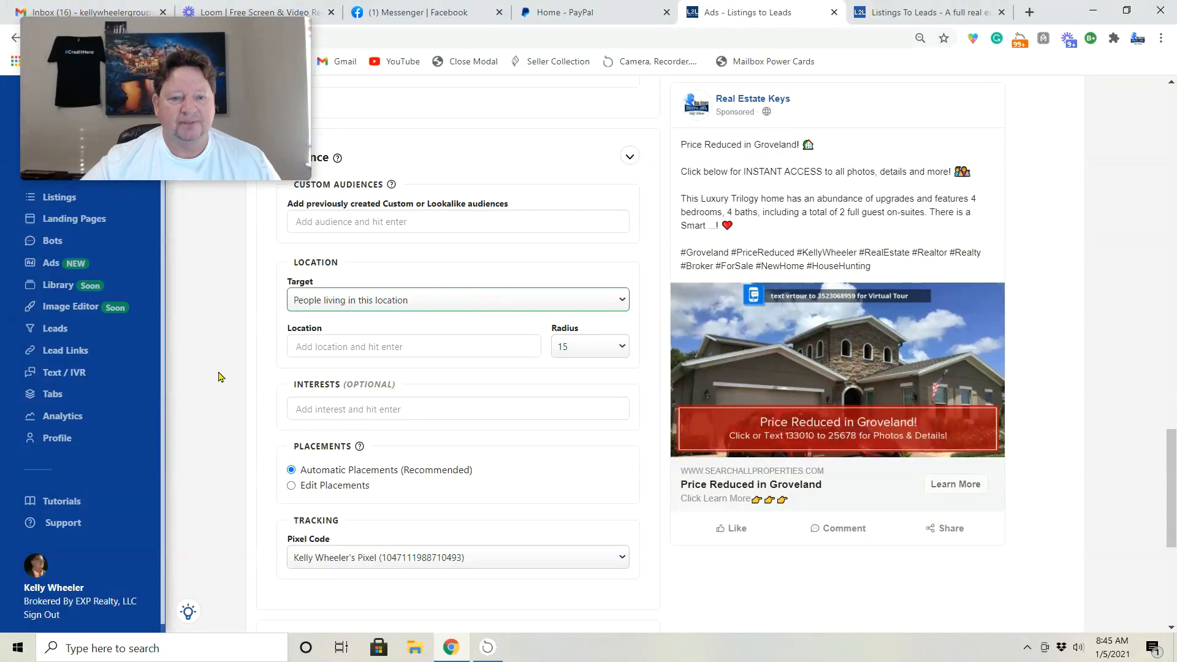
Step: Add Clermont, Florida and Leesburg, Florida as the audience's target locations
{"action": "scroll", "coordinate": [221, 377], "scroll_direction": "down", "scroll_amount": 1}
{"action": "left_click", "coordinate": [355, 274]}
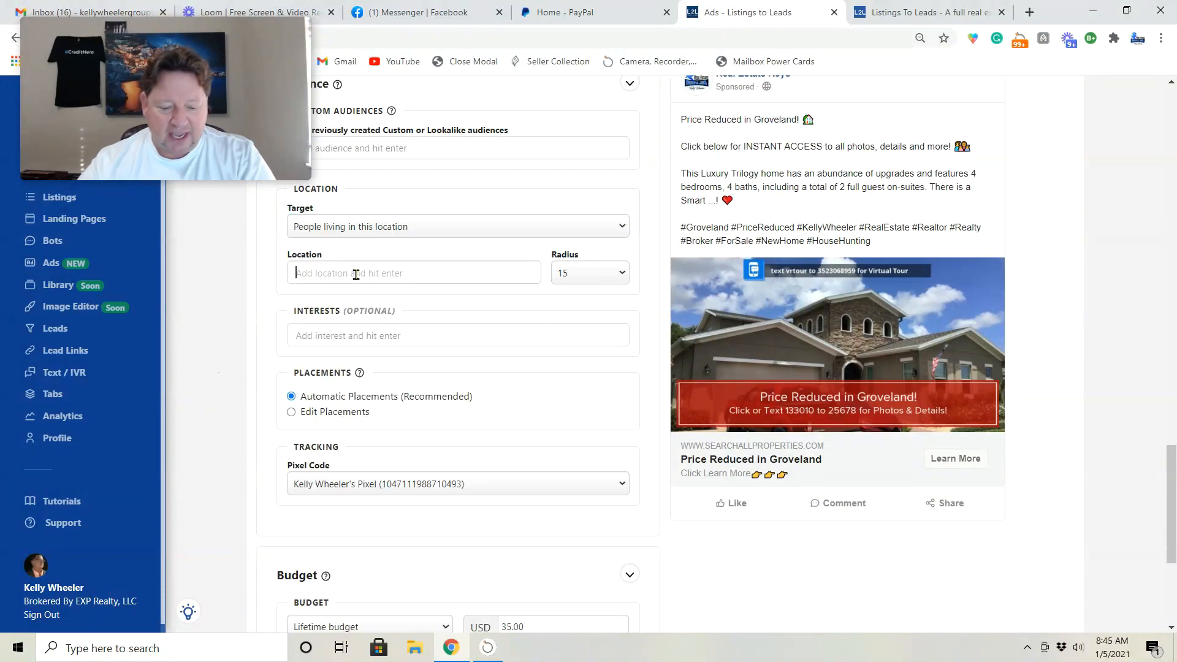
{"action": "type", "text": "cler"}
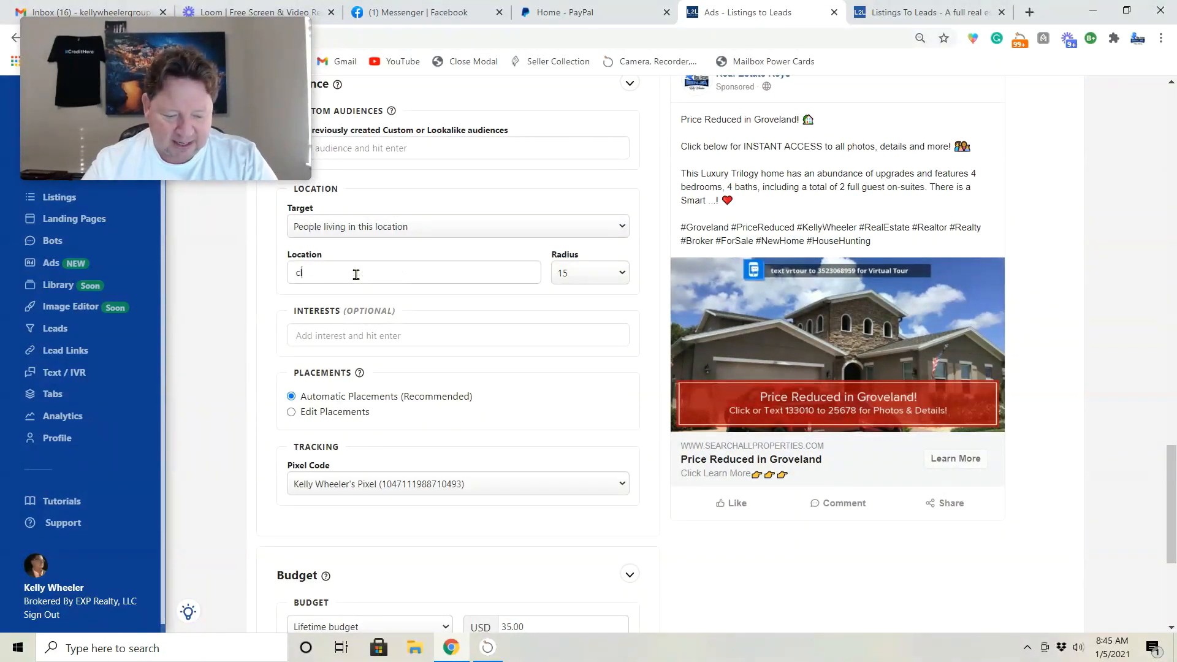
{"action": "type", "text": "mont"}
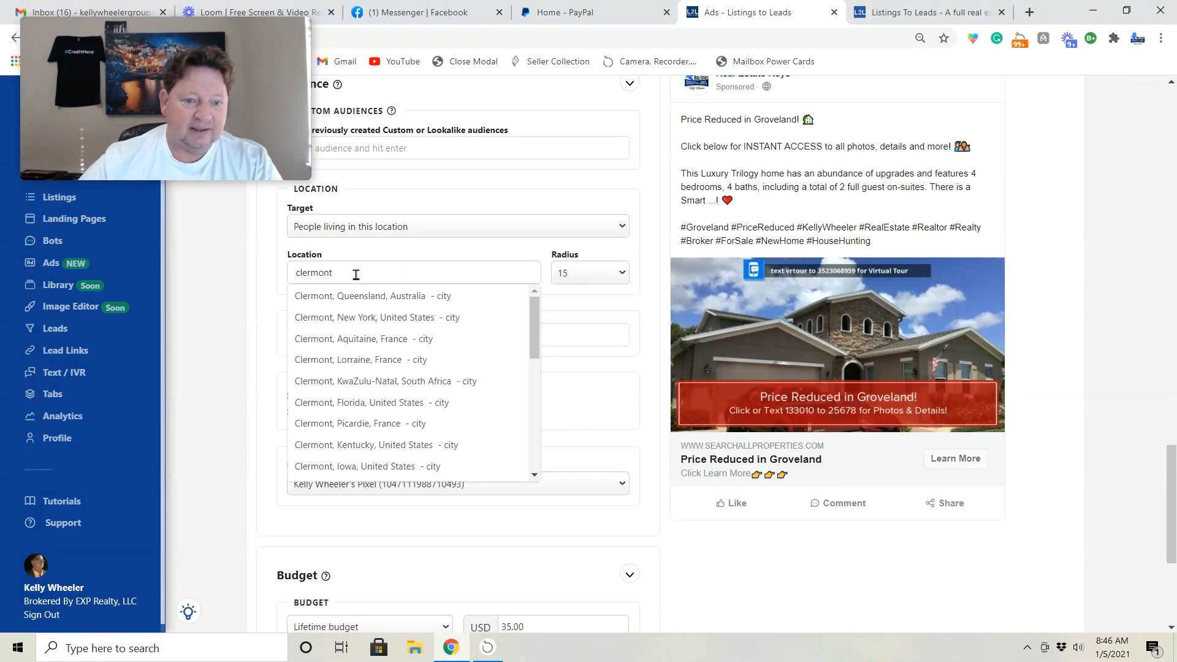
{"action": "left_click", "coordinate": [368, 401]}
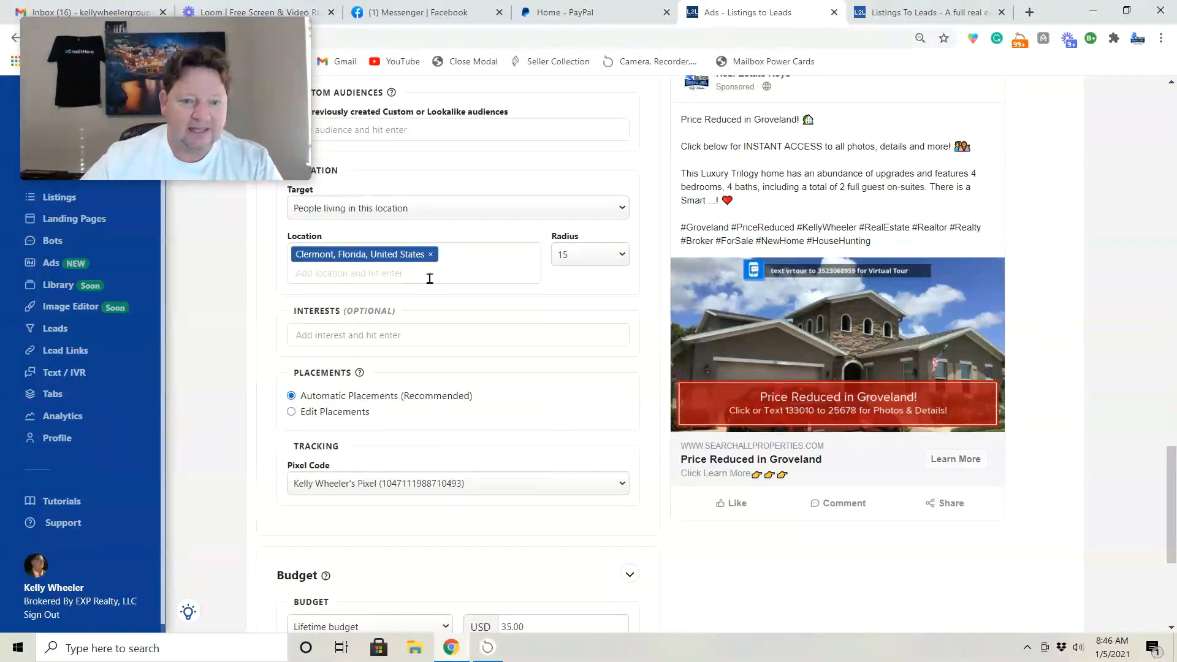
{"action": "type", "text": "leesb"}
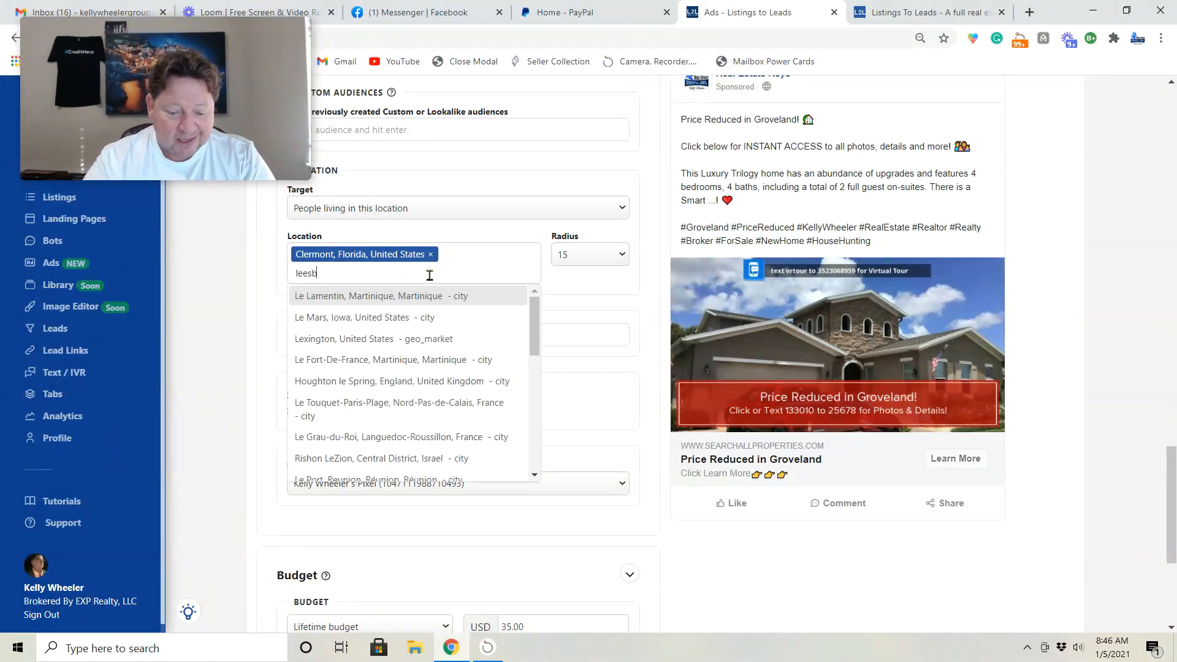
{"action": "type", "text": "urg"}
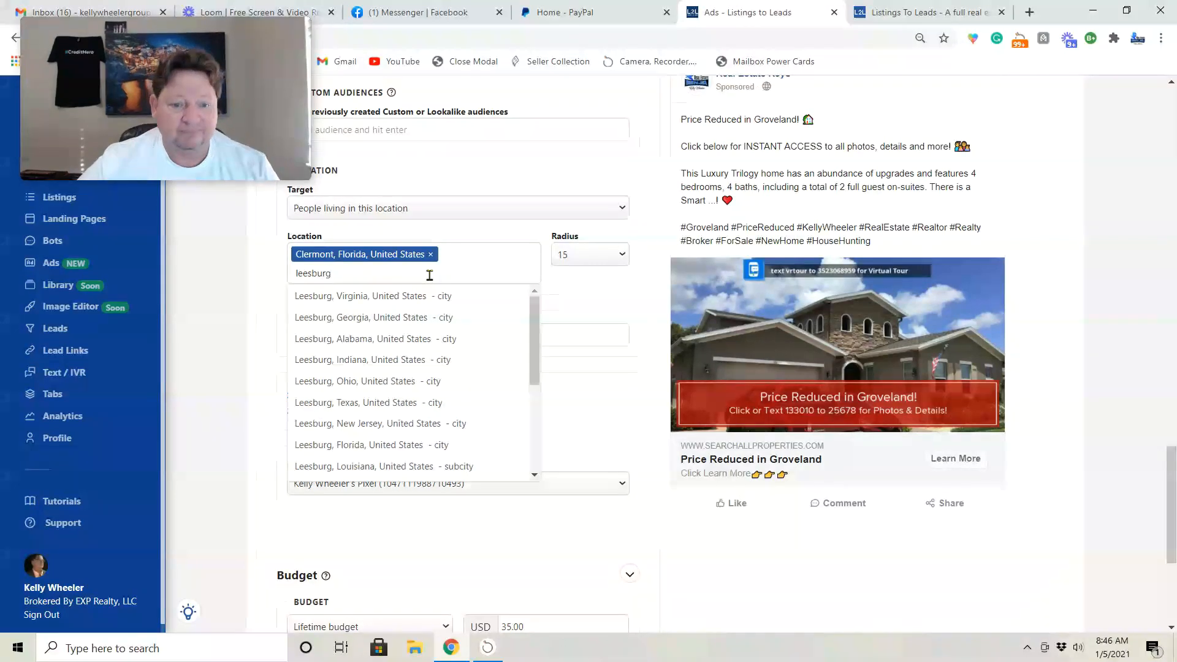
{"action": "left_click", "coordinate": [396, 445]}
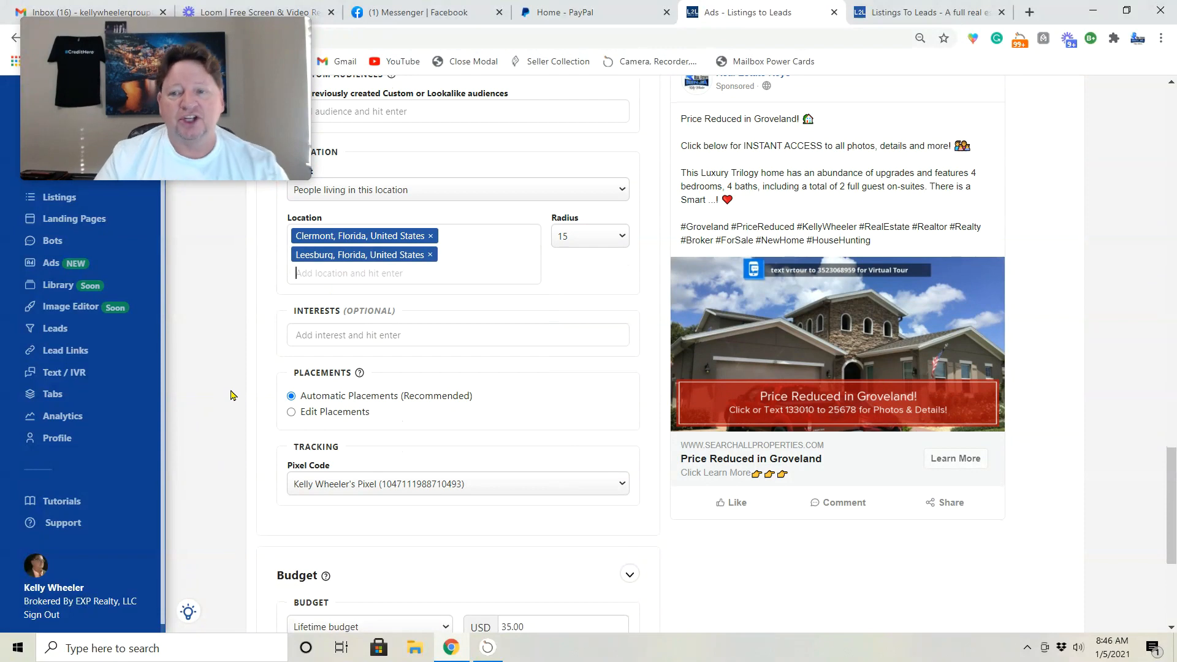
Step: Switch the ad to edited placements and exclude Instagram from the platforms
{"action": "left_click", "coordinate": [291, 412]}
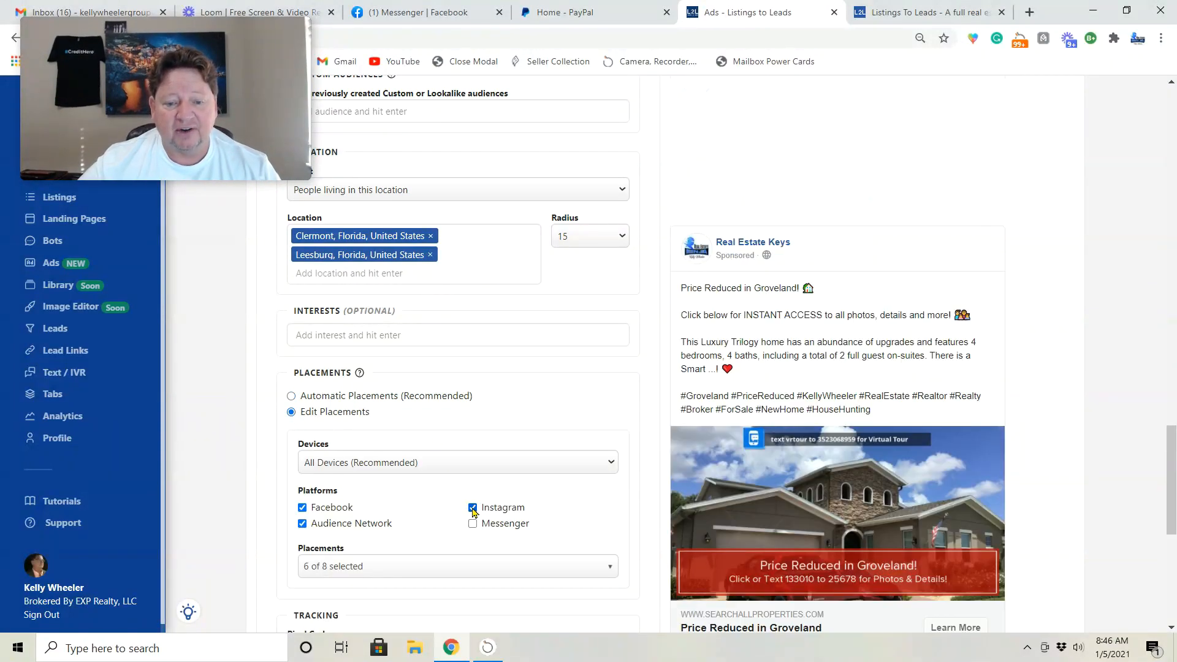
Step: Change the ad's budget to a Daily Budget of 8.00 USD
{"action": "scroll", "coordinate": [250, 466], "scroll_direction": "down", "scroll_amount": 6}
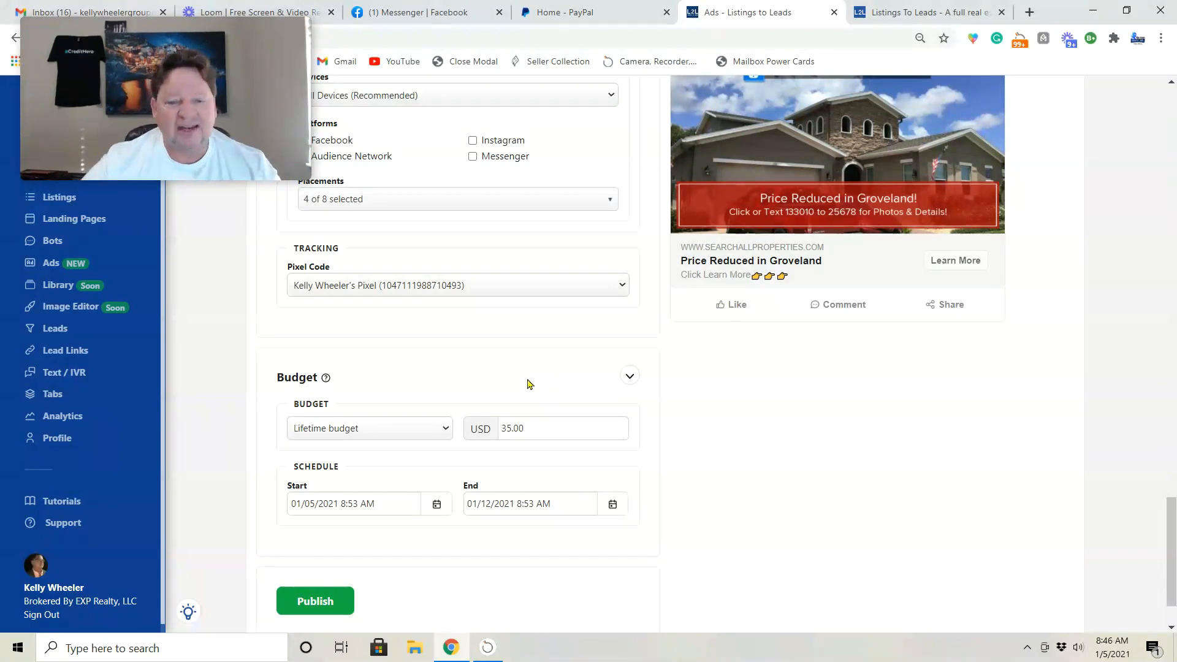
{"action": "scroll", "coordinate": [521, 380], "scroll_direction": "down", "scroll_amount": 1}
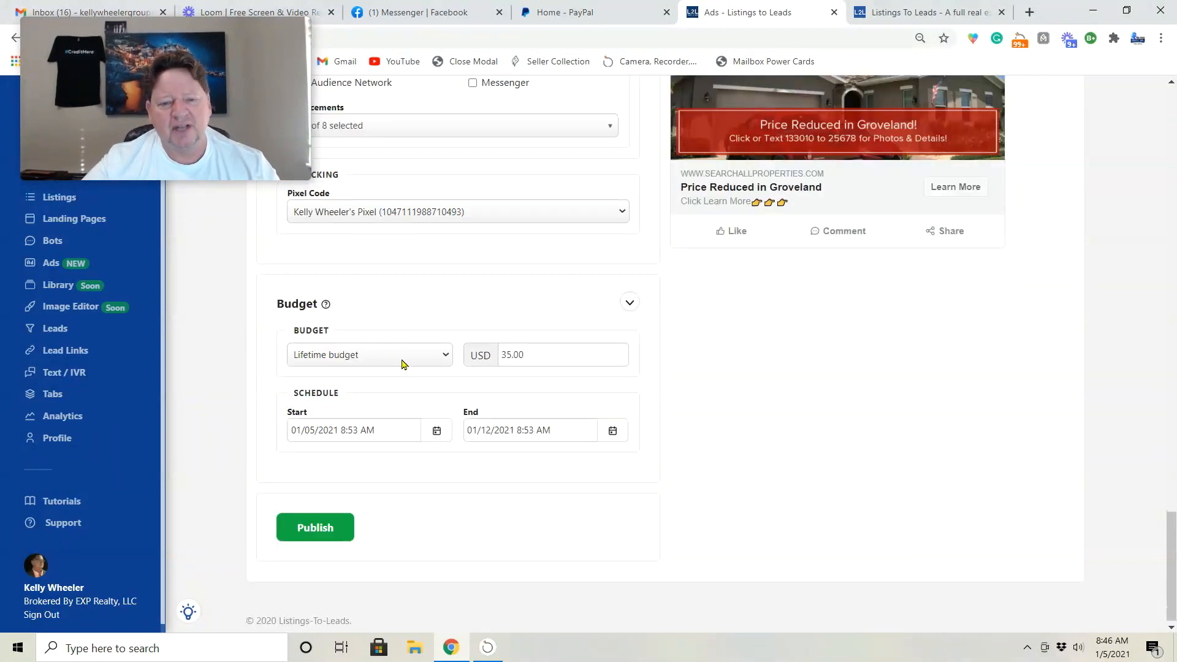
{"action": "left_click", "coordinate": [400, 355]}
{"action": "left_click", "coordinate": [368, 388]}
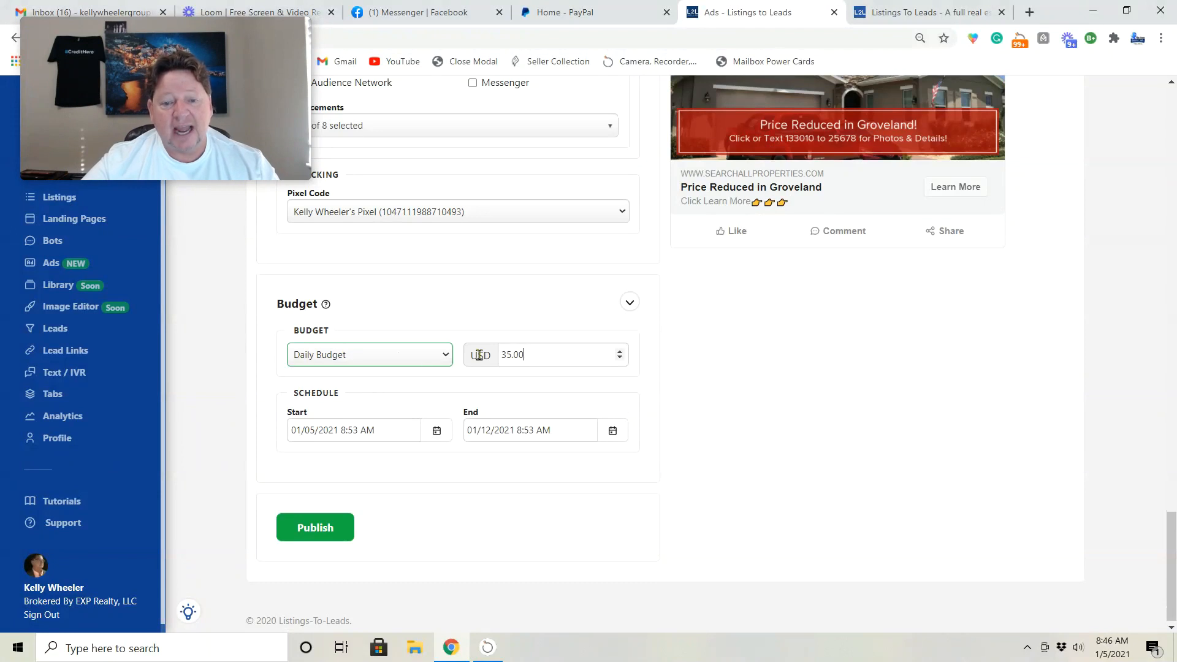
{"action": "key", "text": "Tab"}
{"action": "type", "text": "8.00"}
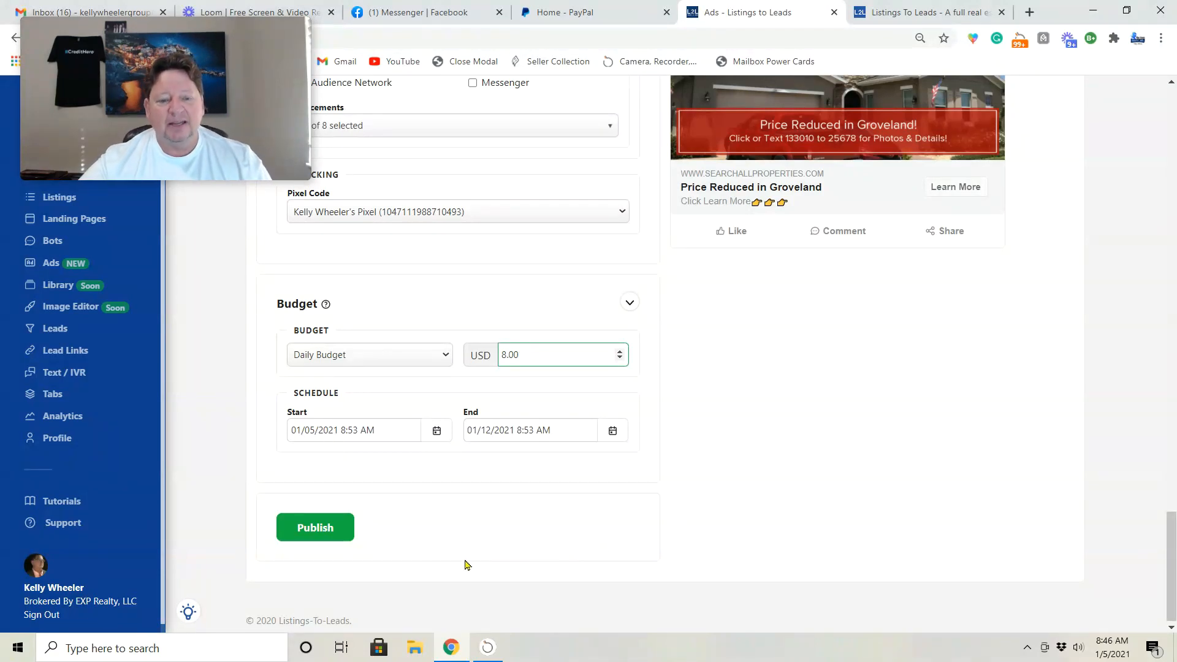
{"action": "scroll", "coordinate": [385, 591], "scroll_direction": "up", "scroll_amount": 1}
{"action": "scroll", "coordinate": [783, 539], "scroll_direction": "up", "scroll_amount": 7}
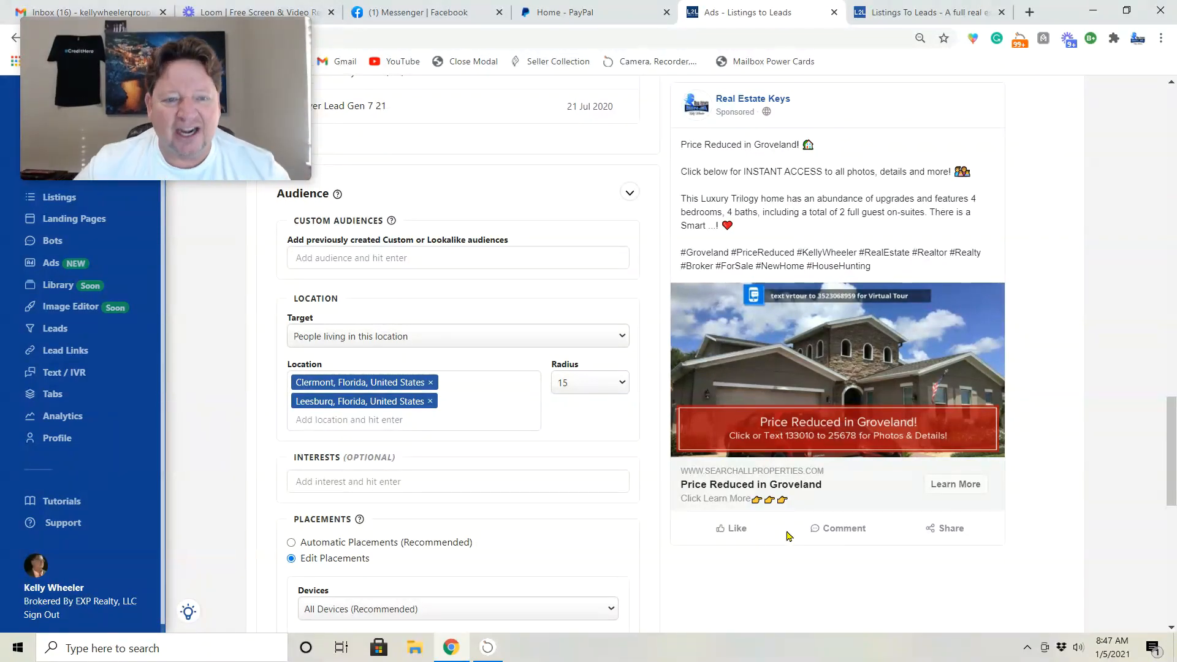
Step: Create a social content ad for the Home Value Increase Report PDF
{"action": "left_click_drag", "start_coordinate": [244, 99], "coordinate": [1095, 141]}
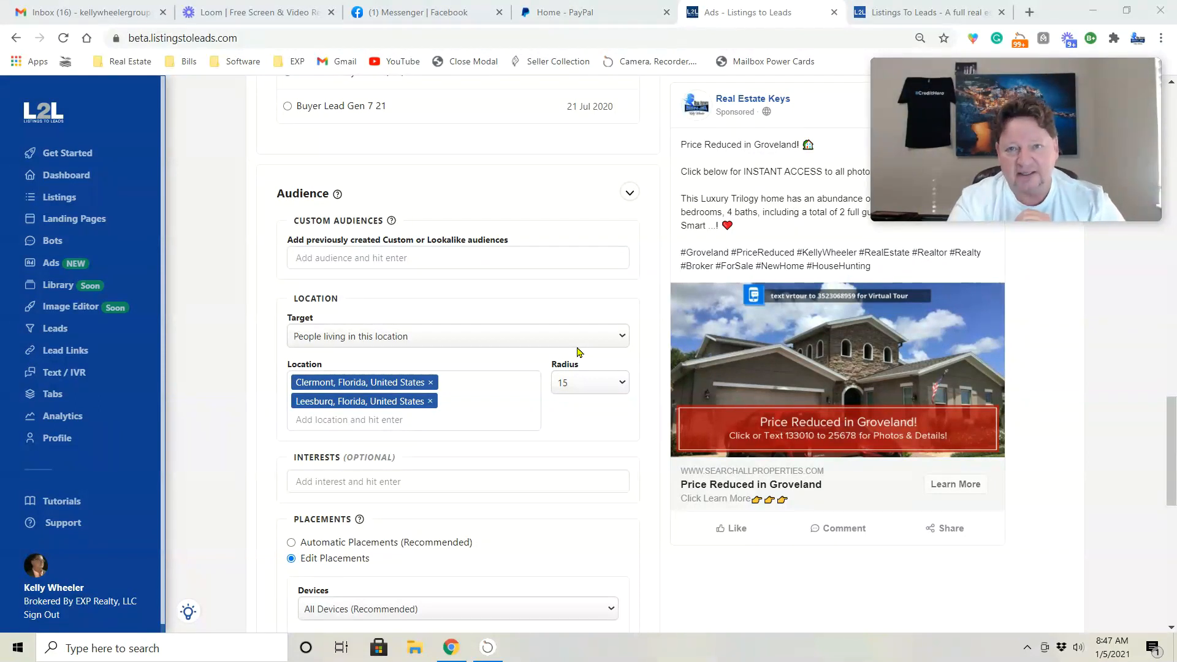
{"action": "left_click", "coordinate": [50, 264]}
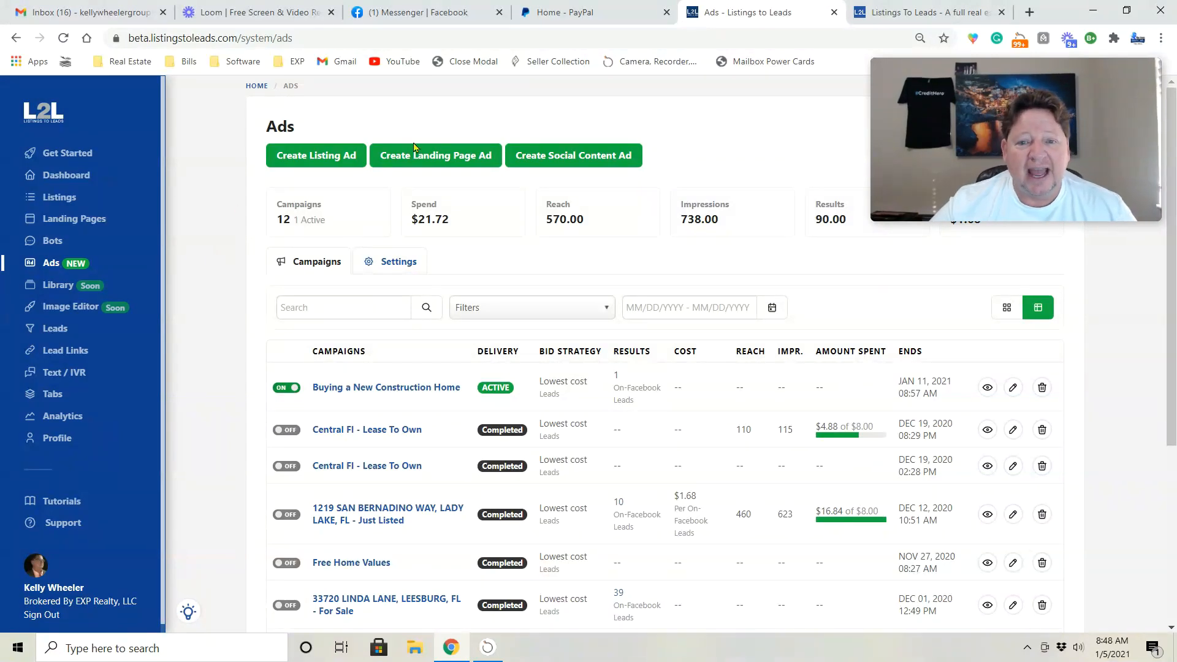
{"action": "left_click", "coordinate": [575, 158]}
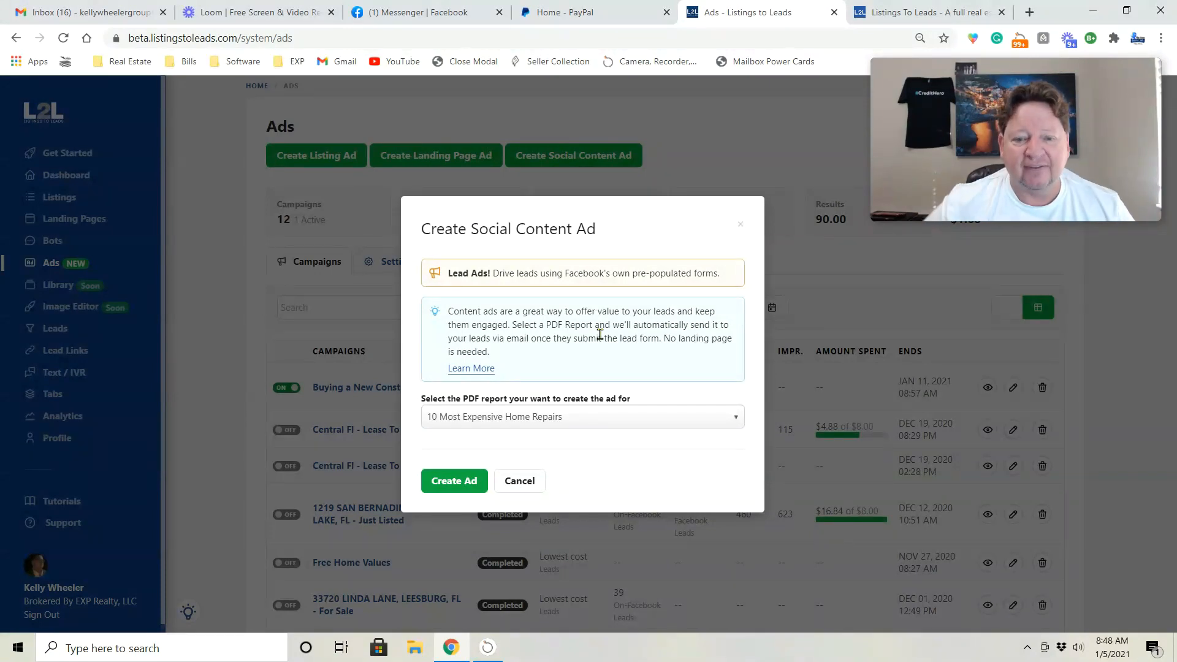
{"action": "left_click", "coordinate": [619, 423]}
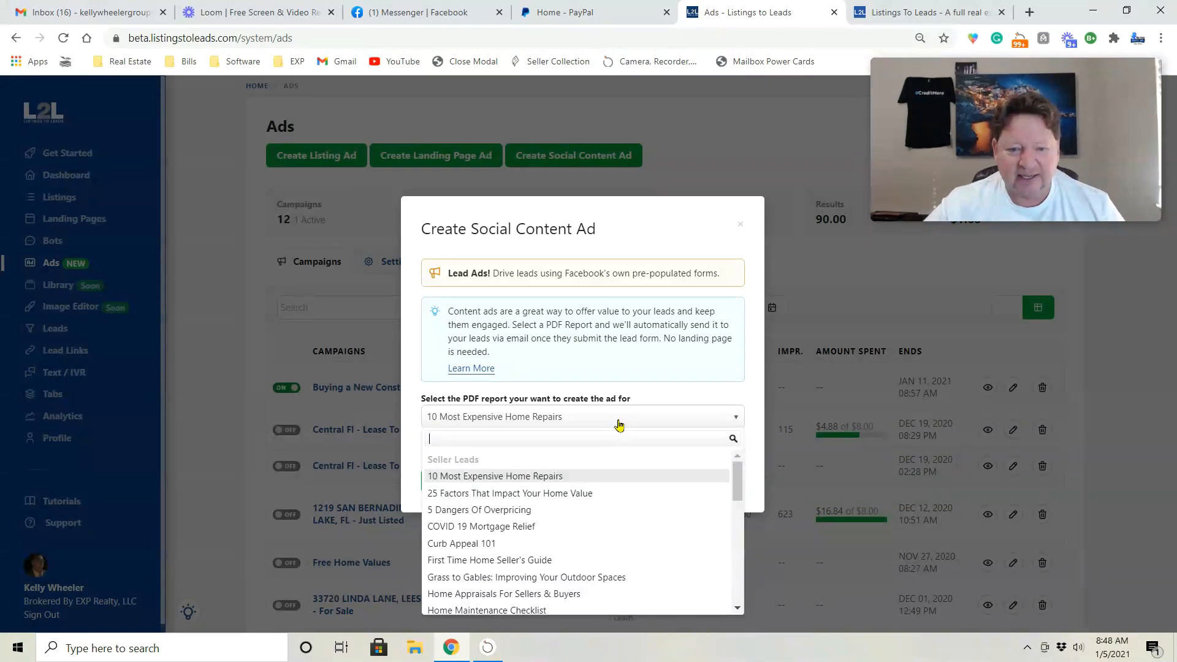
{"action": "scroll", "coordinate": [604, 470], "scroll_direction": "down", "scroll_amount": 1}
{"action": "scroll", "coordinate": [610, 475], "scroll_direction": "up", "scroll_amount": 1}
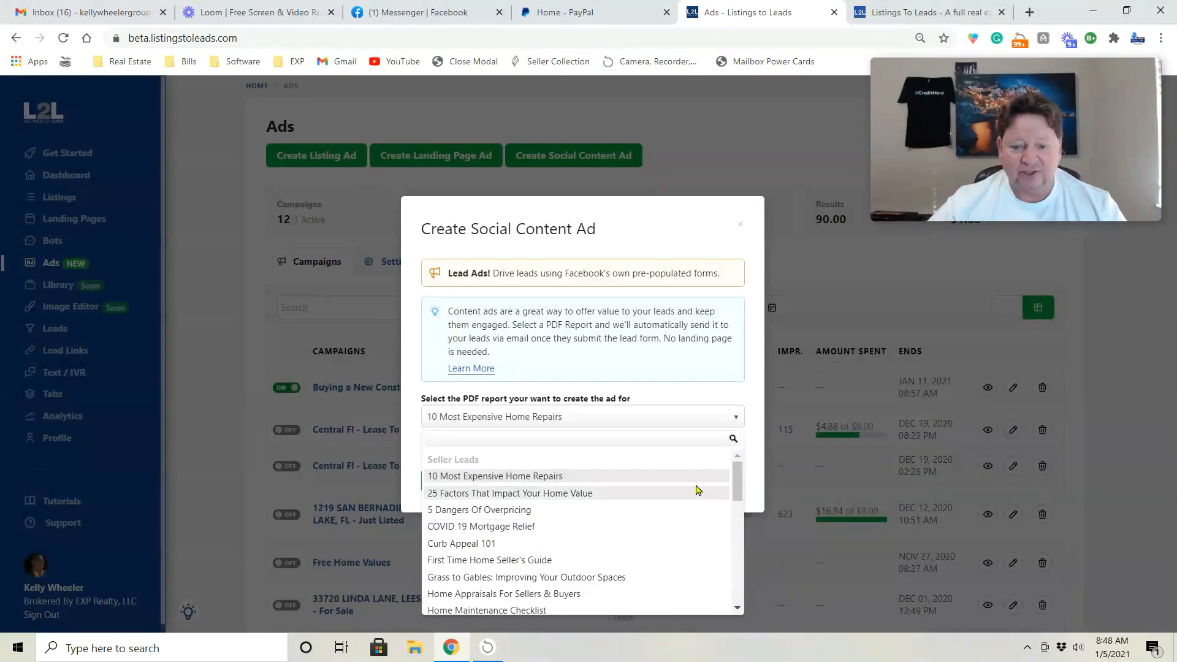
{"action": "left_click_drag", "start_coordinate": [738, 484], "coordinate": [750, 516]}
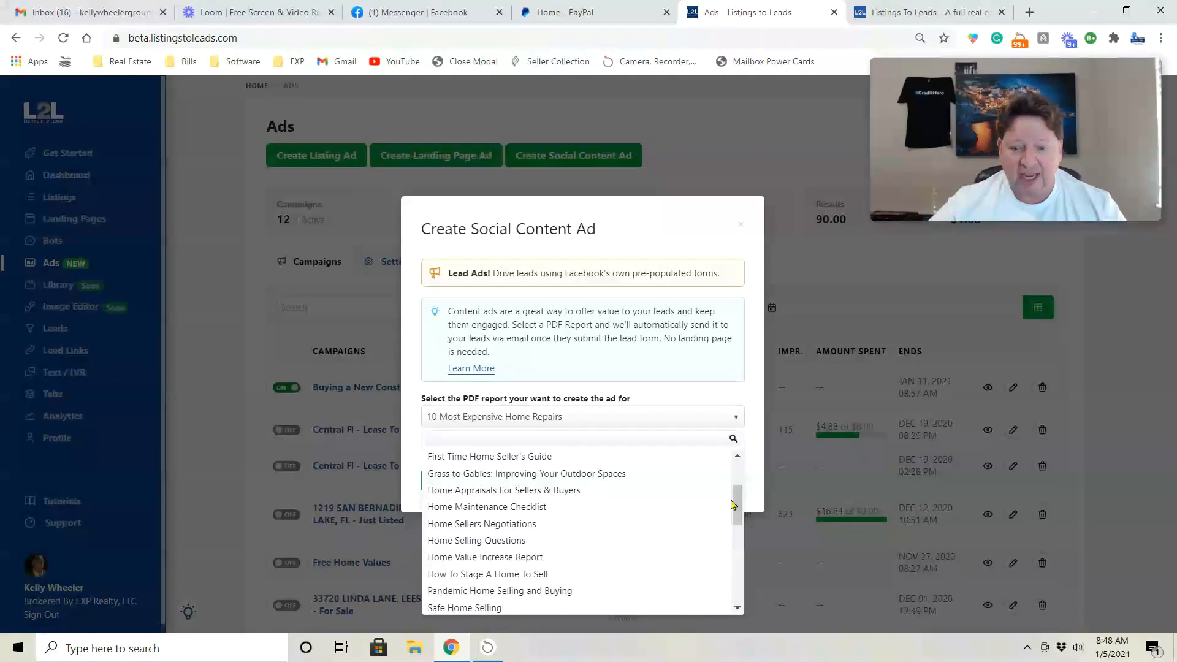
{"action": "scroll", "coordinate": [674, 457], "scroll_direction": "down", "scroll_amount": 3}
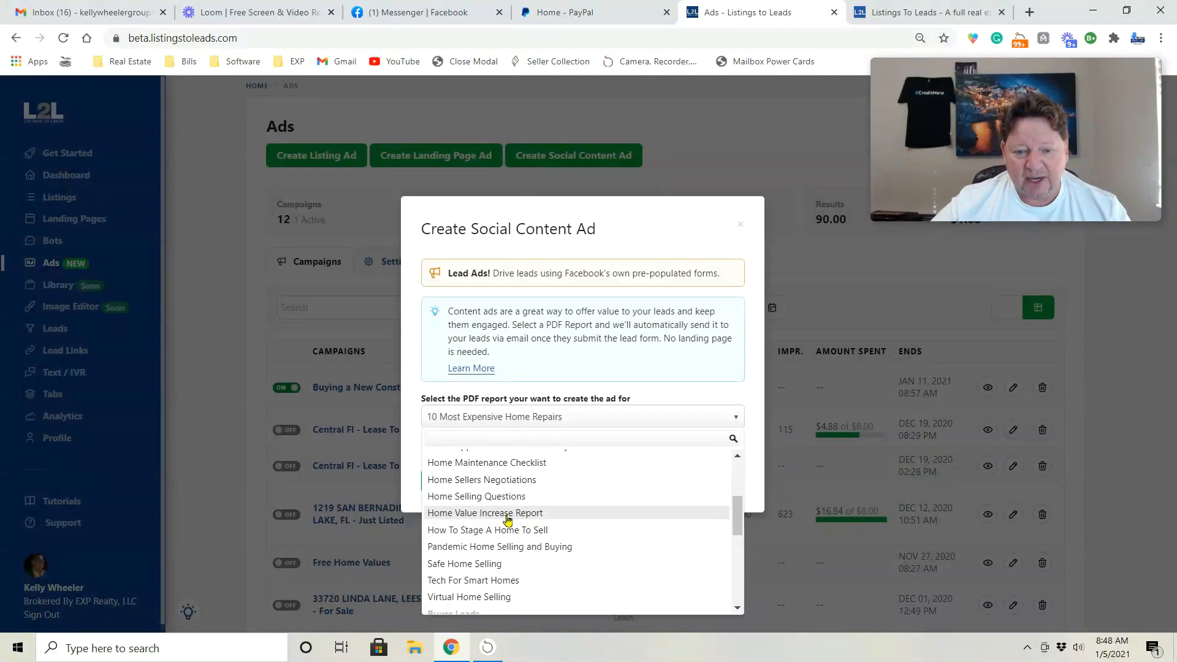
{"action": "left_click", "coordinate": [507, 519]}
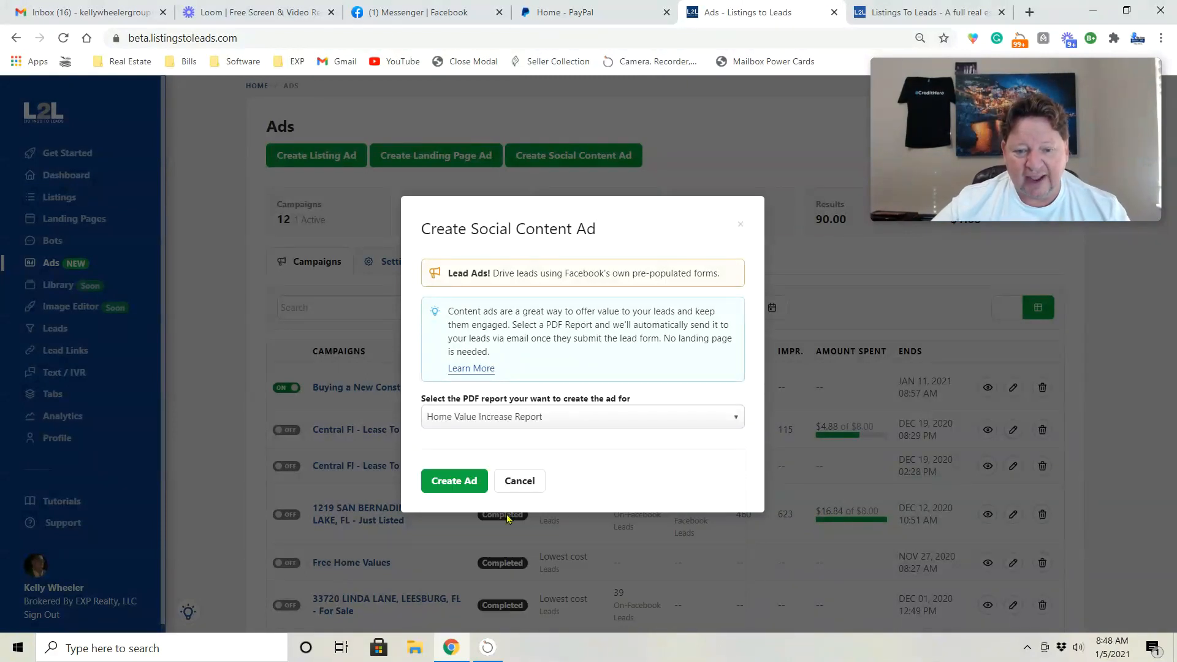
{"action": "left_click", "coordinate": [447, 483]}
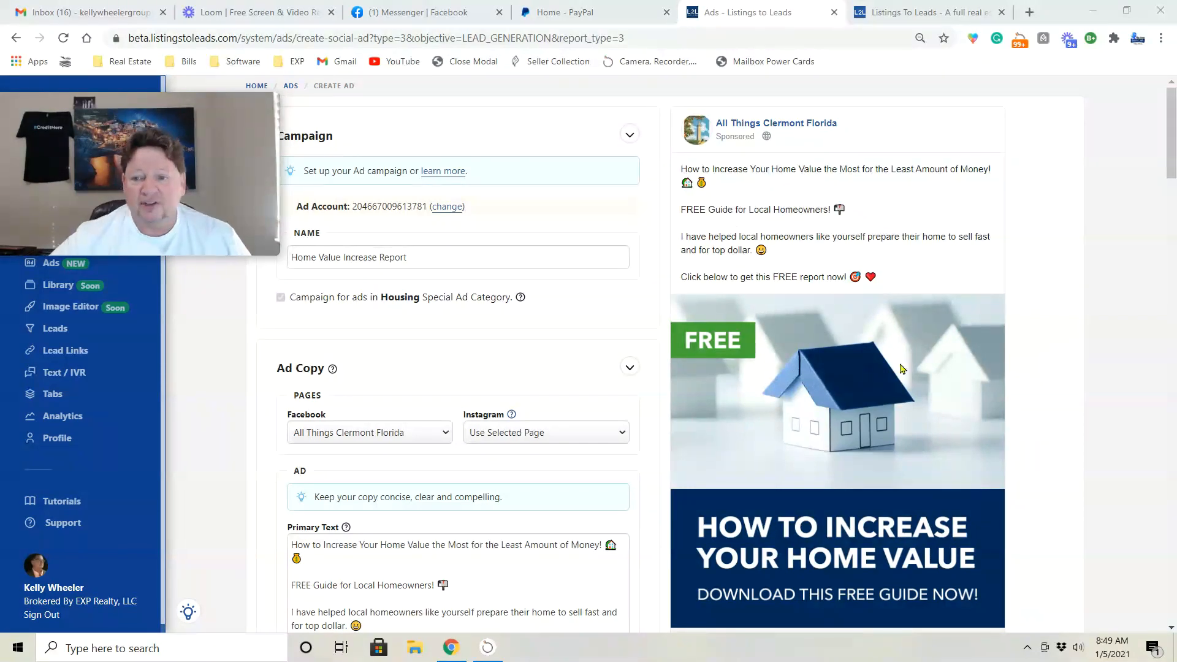
Step: Create and publish a new instant lead form for the Home Value Increase Report ad
{"action": "scroll", "coordinate": [825, 404], "scroll_direction": "down", "scroll_amount": 3}
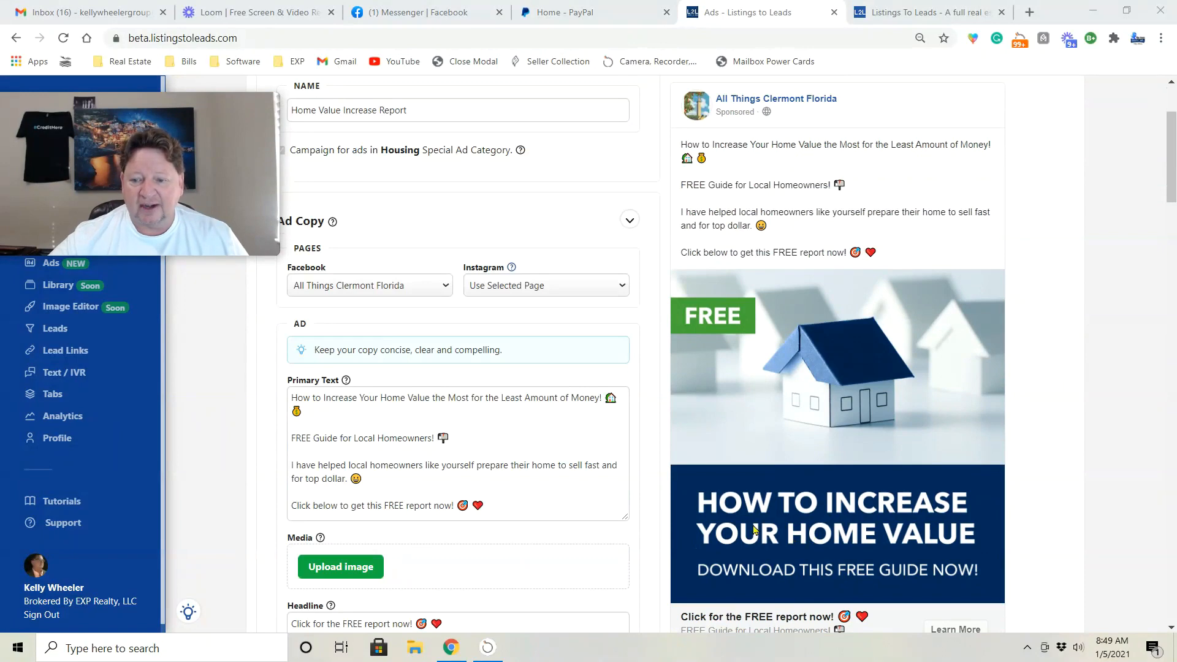
{"action": "scroll", "coordinate": [670, 501], "scroll_direction": "down", "scroll_amount": 4}
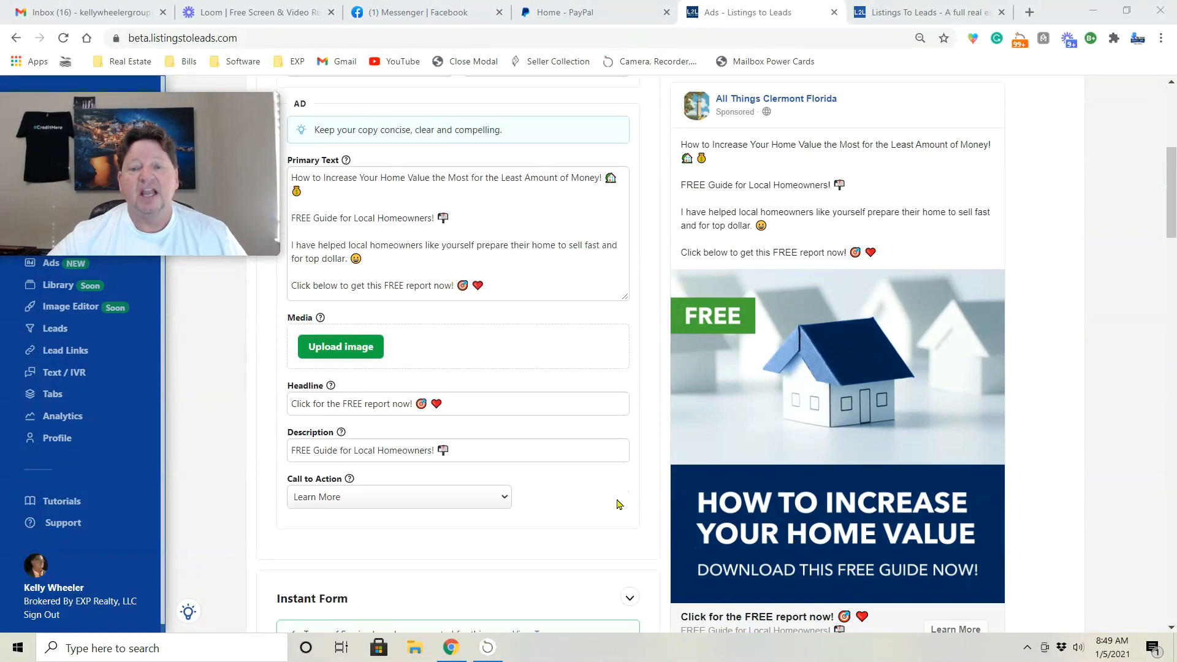
{"action": "scroll", "coordinate": [619, 504], "scroll_direction": "up", "scroll_amount": 6}
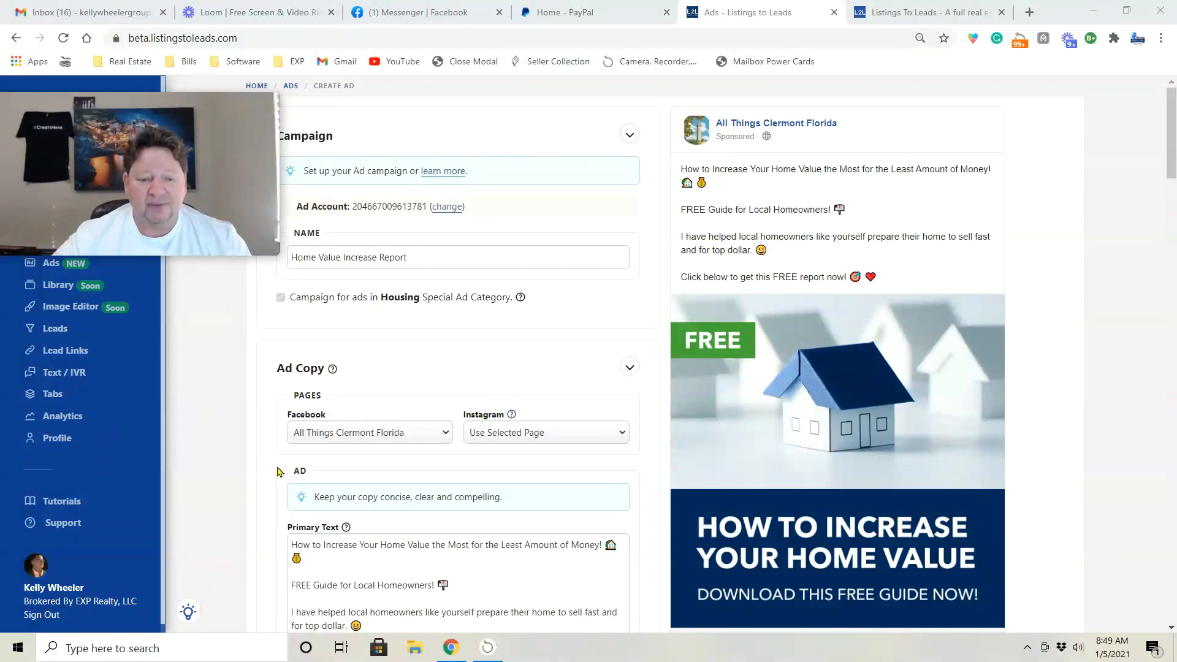
{"action": "scroll", "coordinate": [277, 470], "scroll_direction": "down", "scroll_amount": 3}
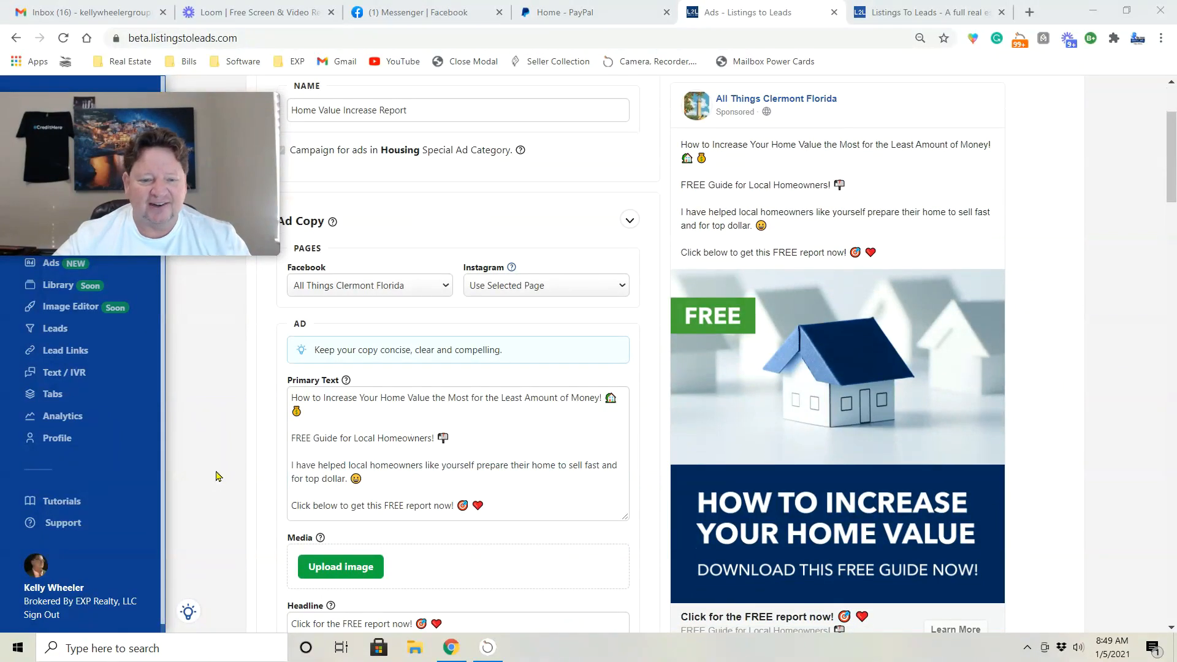
{"action": "scroll", "coordinate": [218, 477], "scroll_direction": "down", "scroll_amount": 3}
{"action": "scroll", "coordinate": [274, 466], "scroll_direction": "up", "scroll_amount": 5}
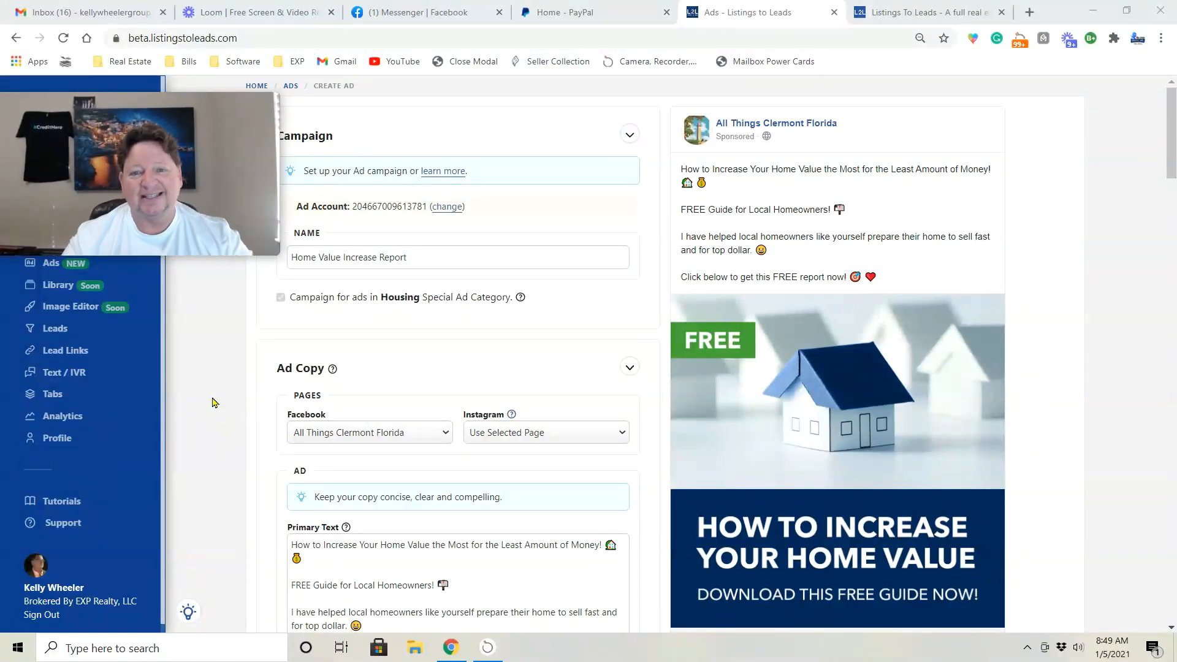
{"action": "scroll", "coordinate": [214, 403], "scroll_direction": "down", "scroll_amount": 15}
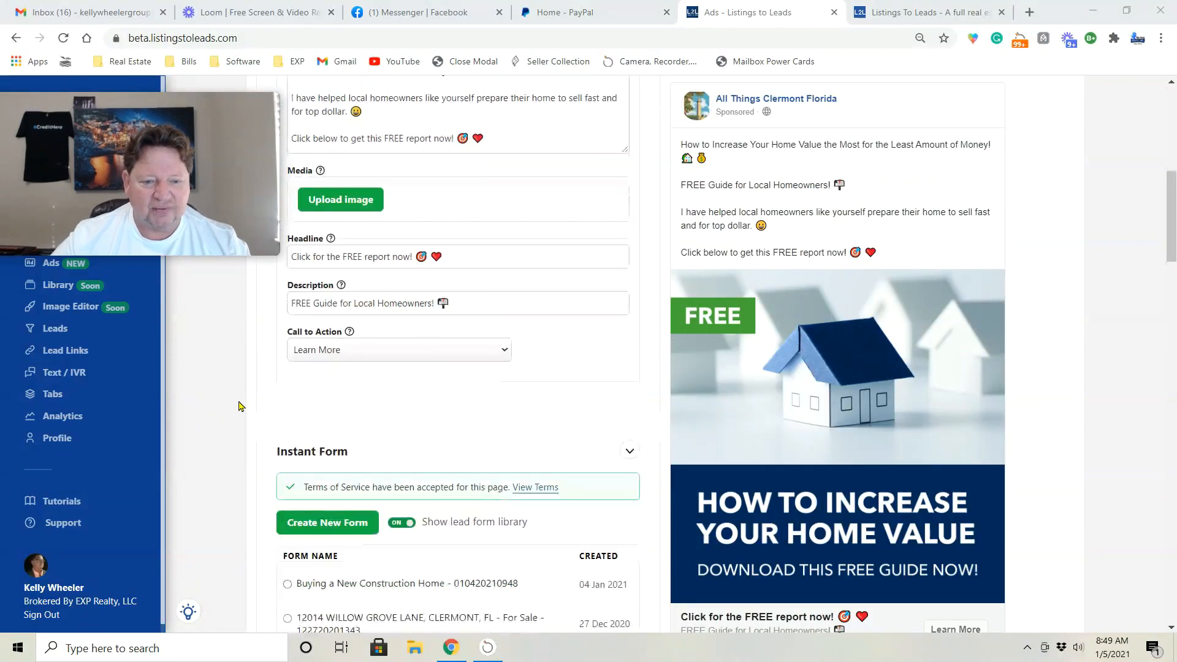
{"action": "left_click", "coordinate": [327, 229]}
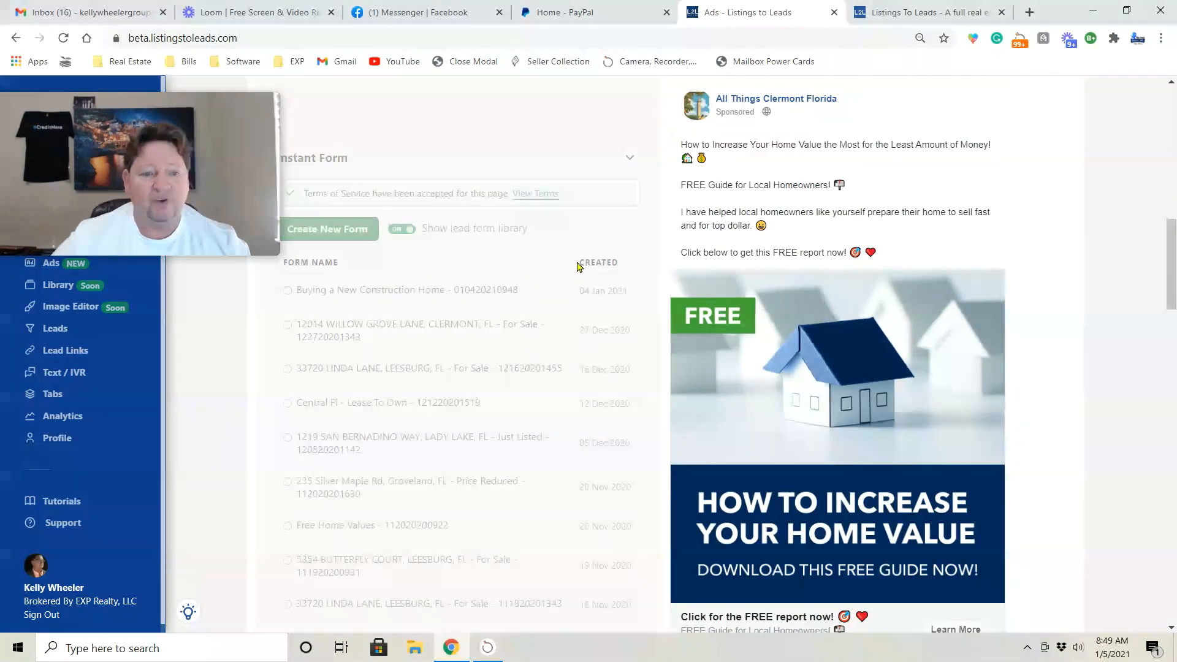
{"action": "left_click", "coordinate": [275, 577]}
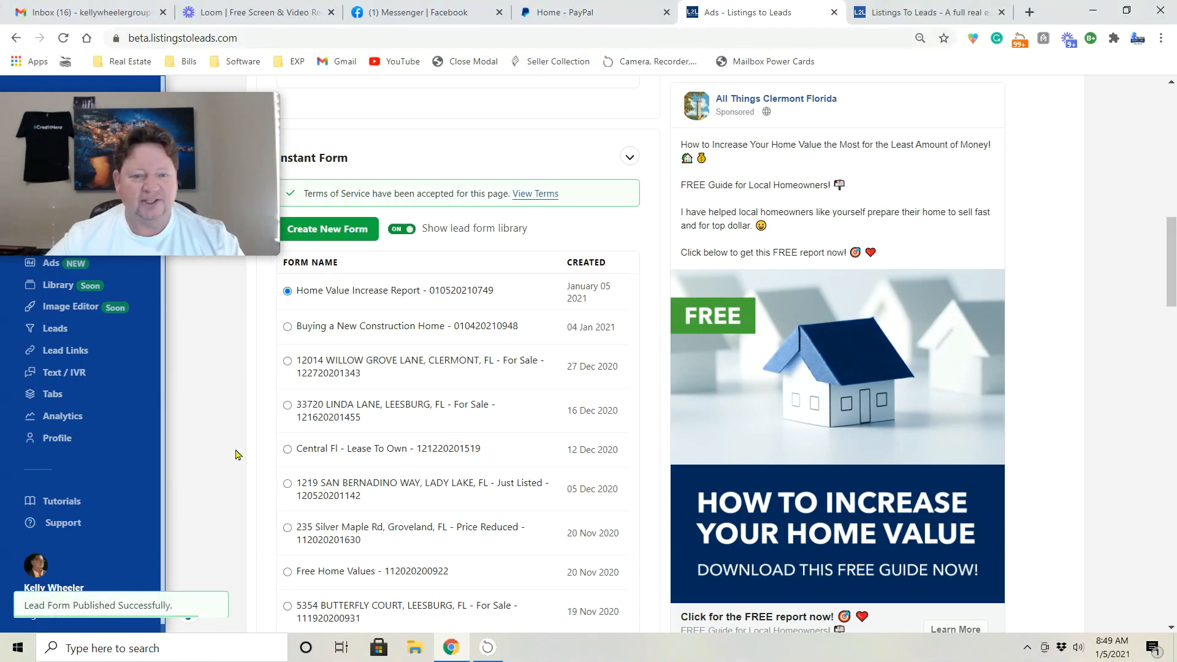
Step: Examine the autoresponder's subject line, email message and available dynamic tags
{"action": "scroll", "coordinate": [242, 399], "scroll_direction": "down", "scroll_amount": 10}
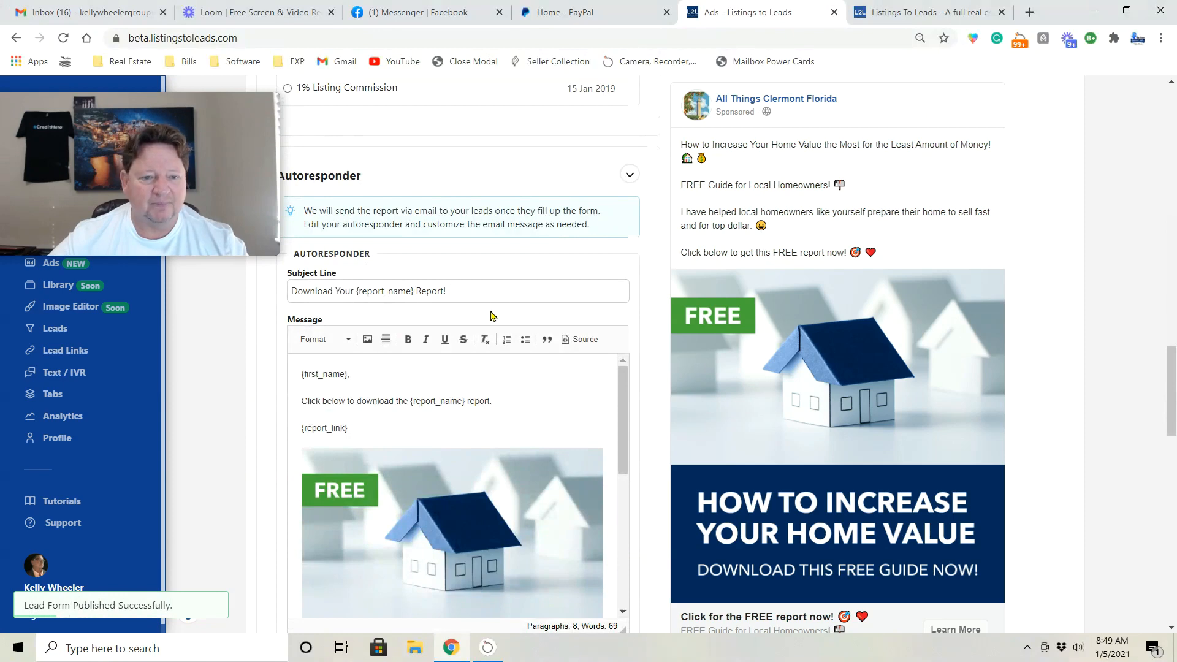
{"action": "scroll", "coordinate": [415, 311], "scroll_direction": "up", "scroll_amount": 1}
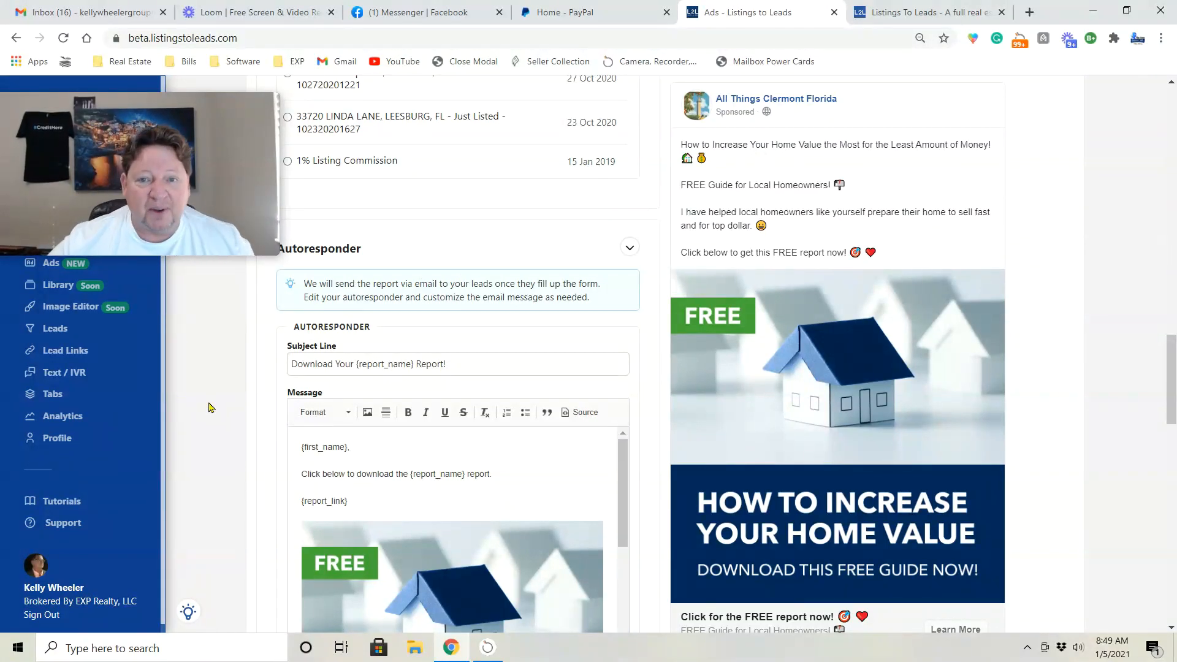
{"action": "scroll", "coordinate": [240, 403], "scroll_direction": "down", "scroll_amount": 2}
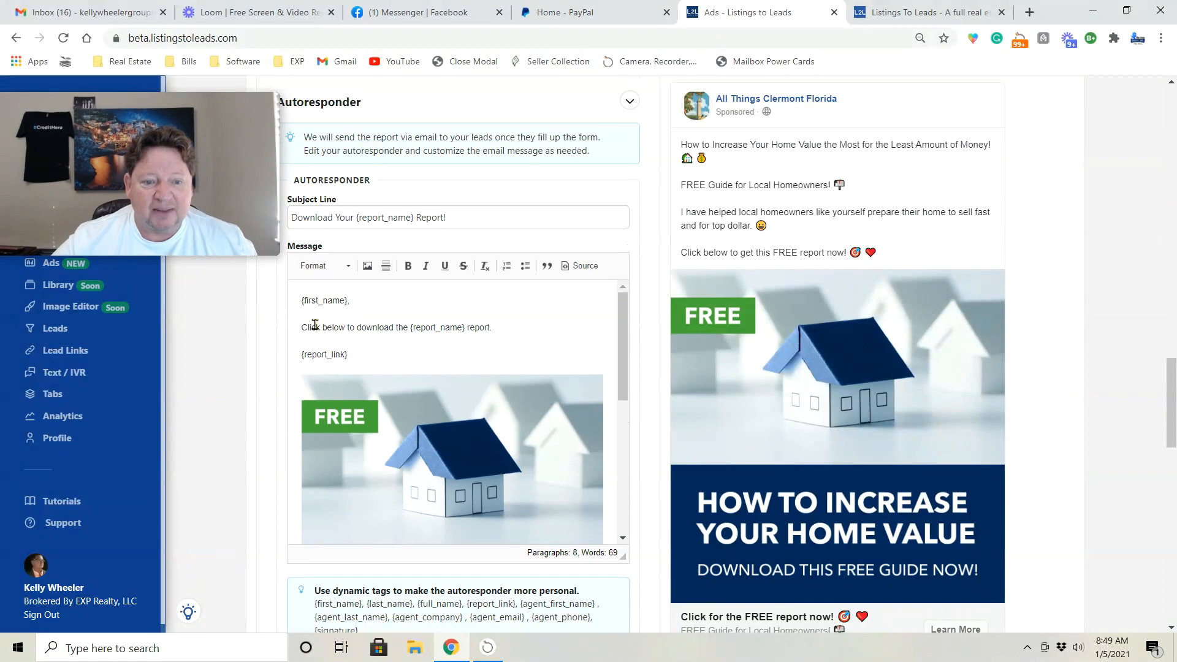
{"action": "scroll", "coordinate": [368, 359], "scroll_direction": "down", "scroll_amount": 5}
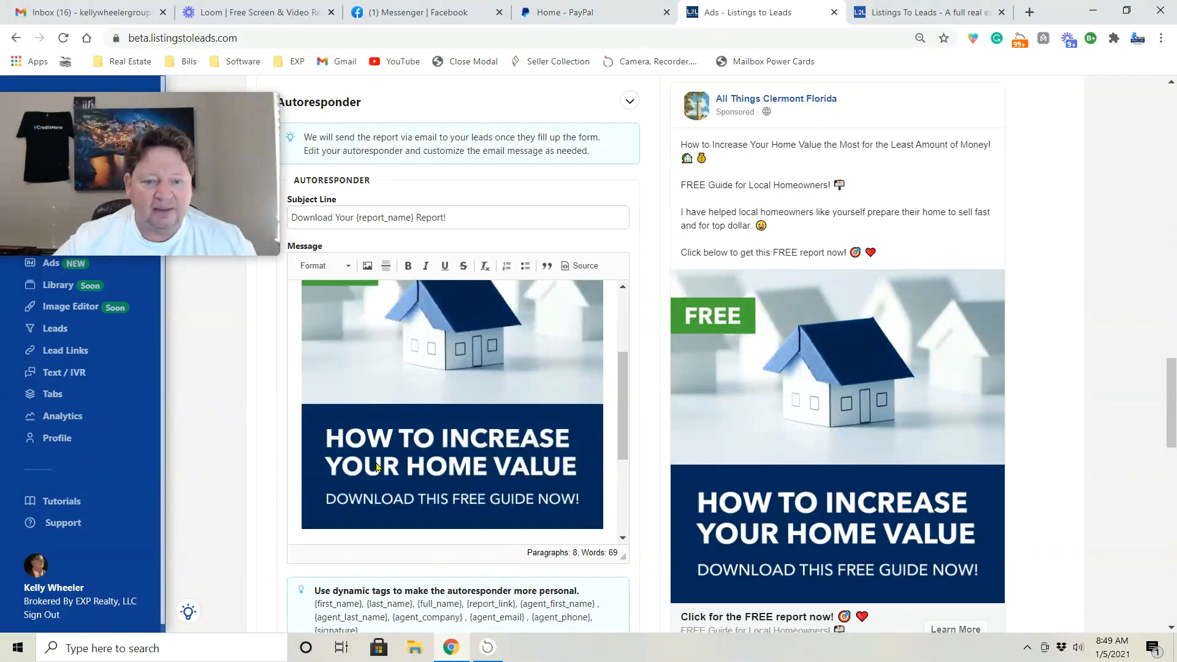
{"action": "scroll", "coordinate": [372, 476], "scroll_direction": "down", "scroll_amount": 1}
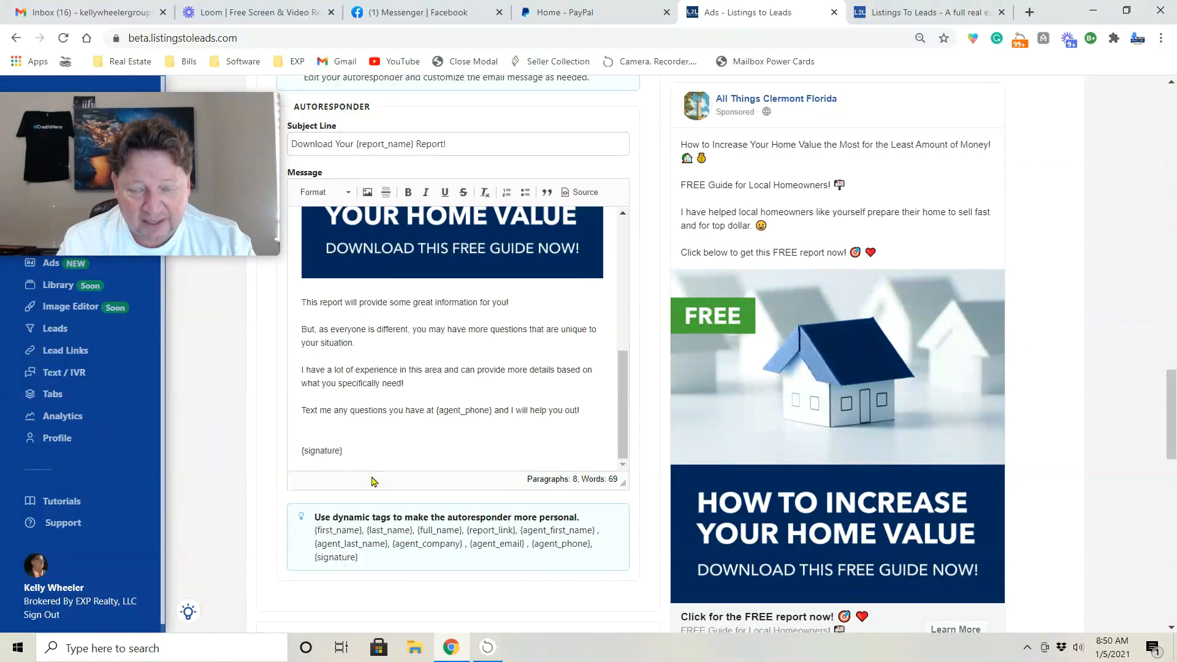
{"action": "scroll", "coordinate": [263, 450], "scroll_direction": "down", "scroll_amount": 2}
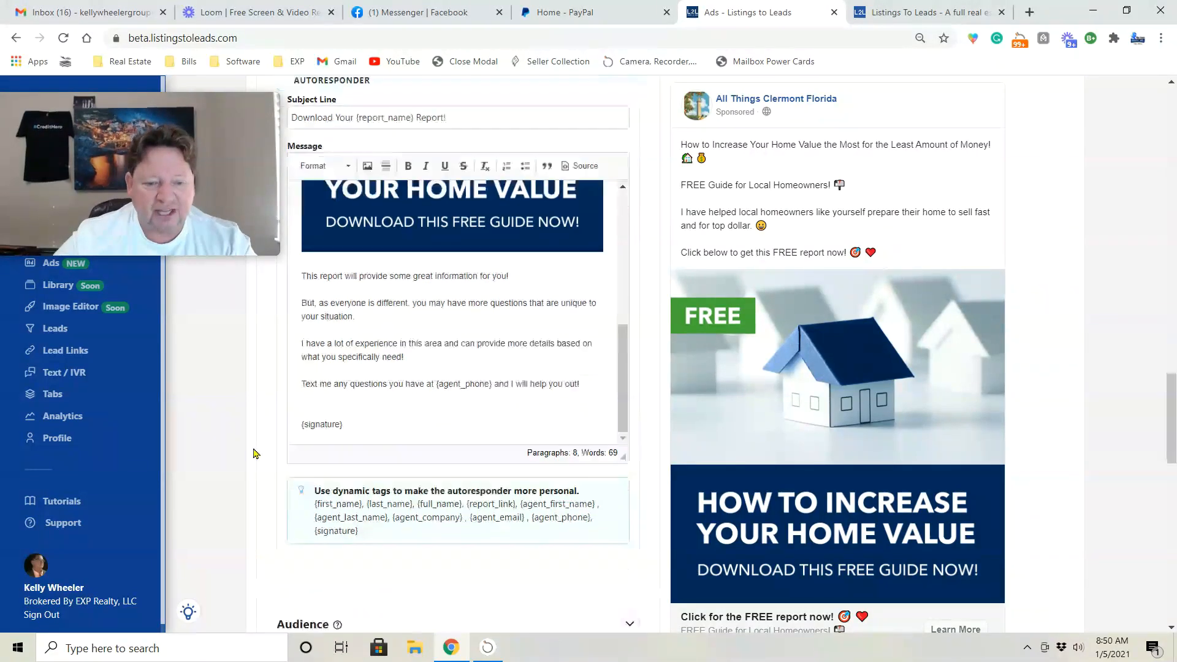
{"action": "scroll", "coordinate": [238, 455], "scroll_direction": "down", "scroll_amount": 3}
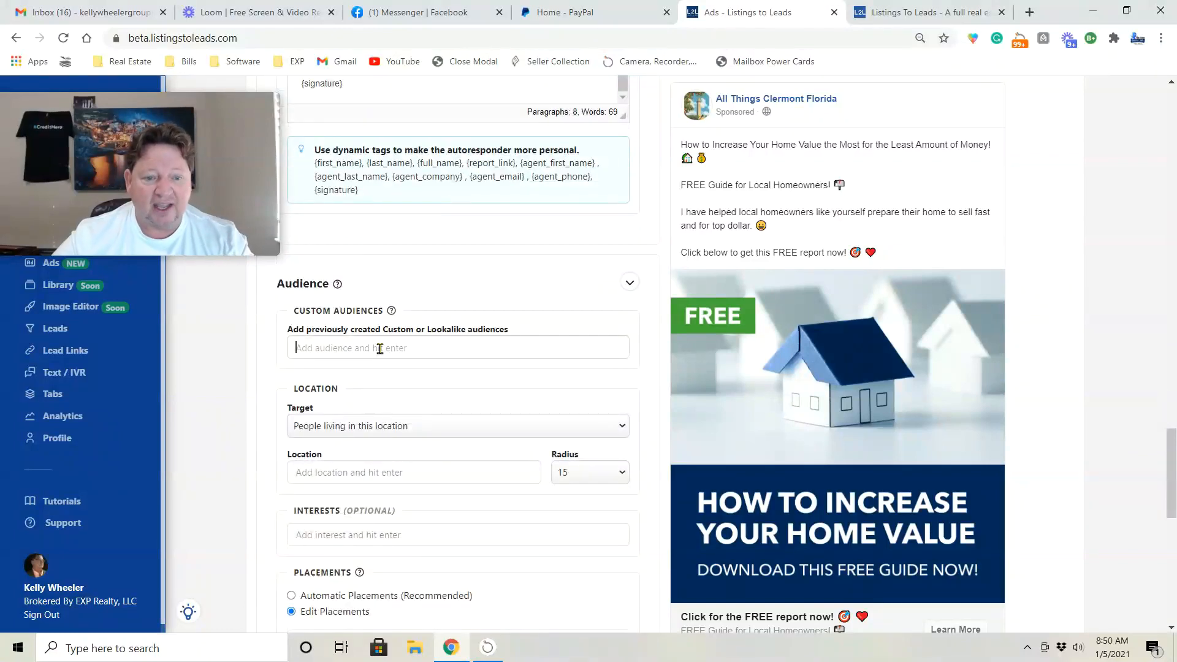
{"action": "type", "text": "c"}
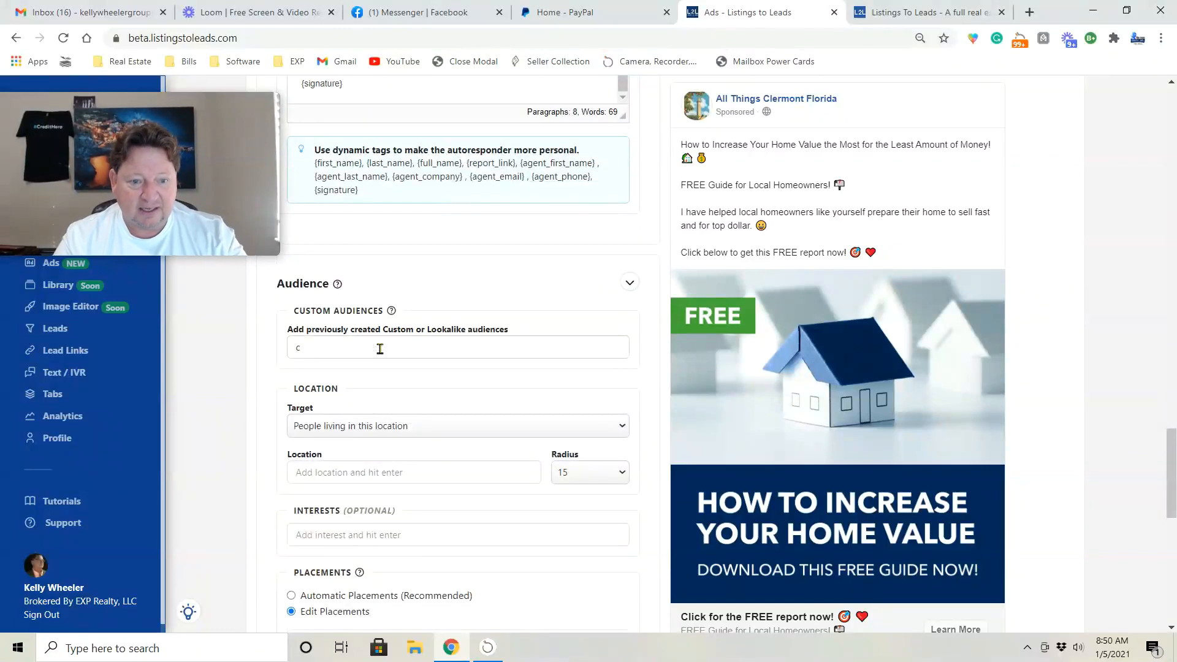
{"action": "type", "text": "ler"}
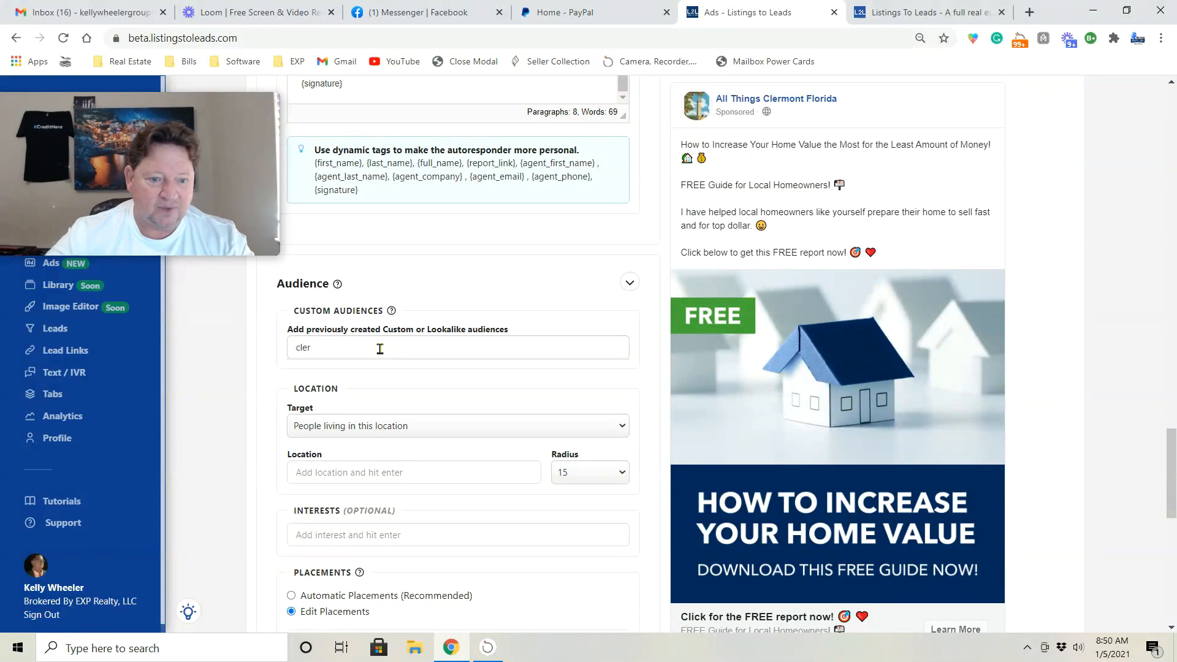
{"action": "key", "text": "BackSpace"}
{"action": "key", "text": "BackSpace"}
{"action": "key", "text": "BackSpace"}
{"action": "key", "text": "BackSpace"}
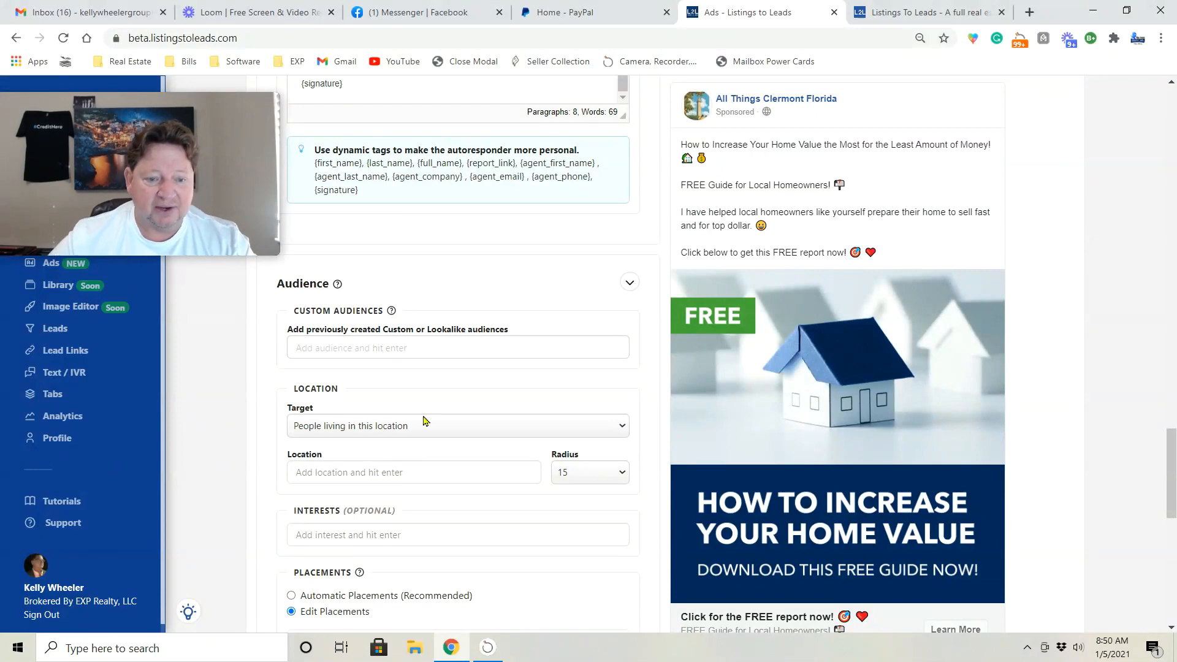
Step: Set the audience's location target to People living in this location for the Home Value Increase Report ad
{"action": "left_click", "coordinate": [412, 429]}
{"action": "left_click", "coordinate": [399, 459]}
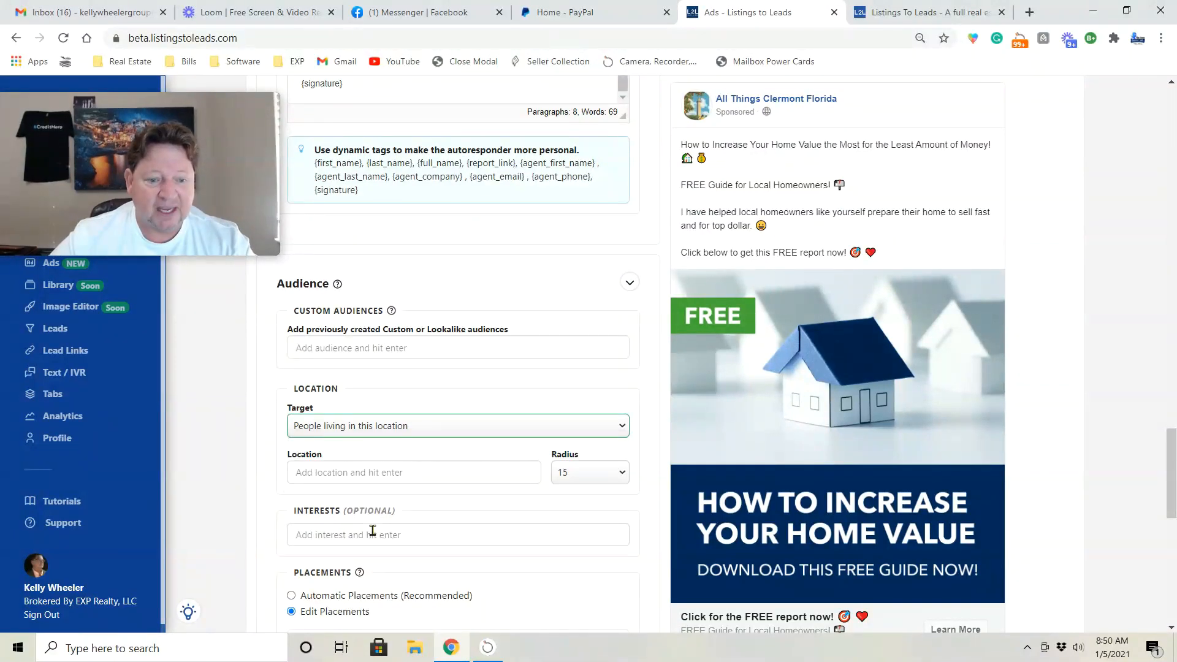
{"action": "left_click", "coordinate": [358, 478]}
{"action": "type", "text": "clermont"}
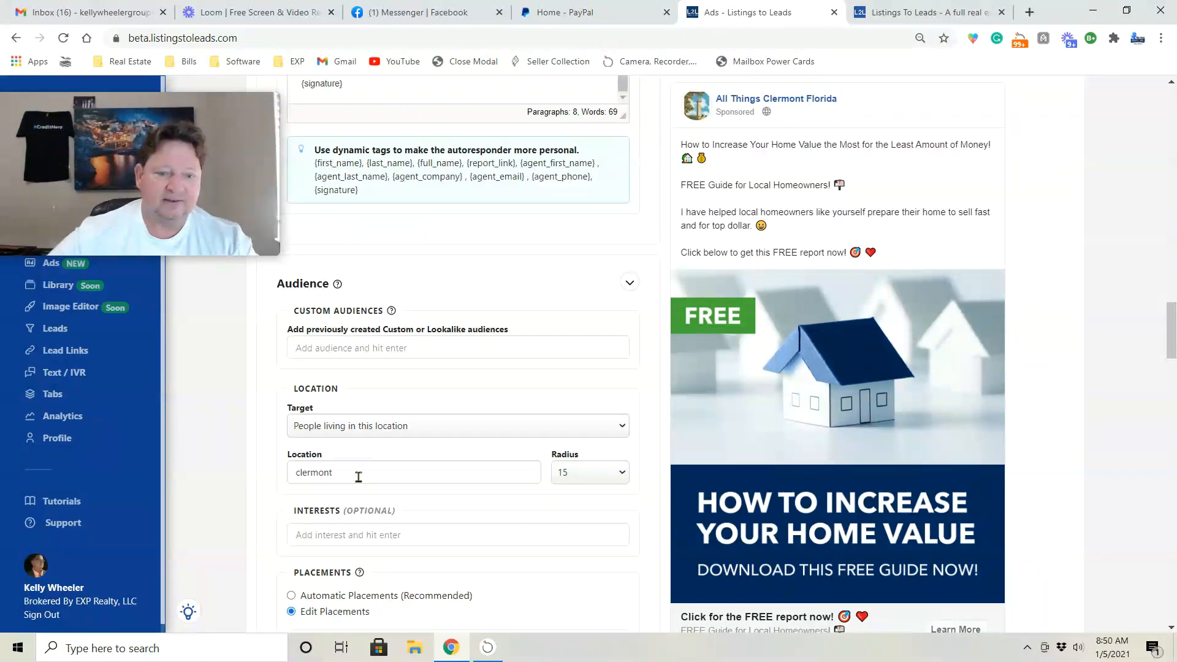
{"action": "scroll", "coordinate": [420, 555], "scroll_direction": "down", "scroll_amount": 1}
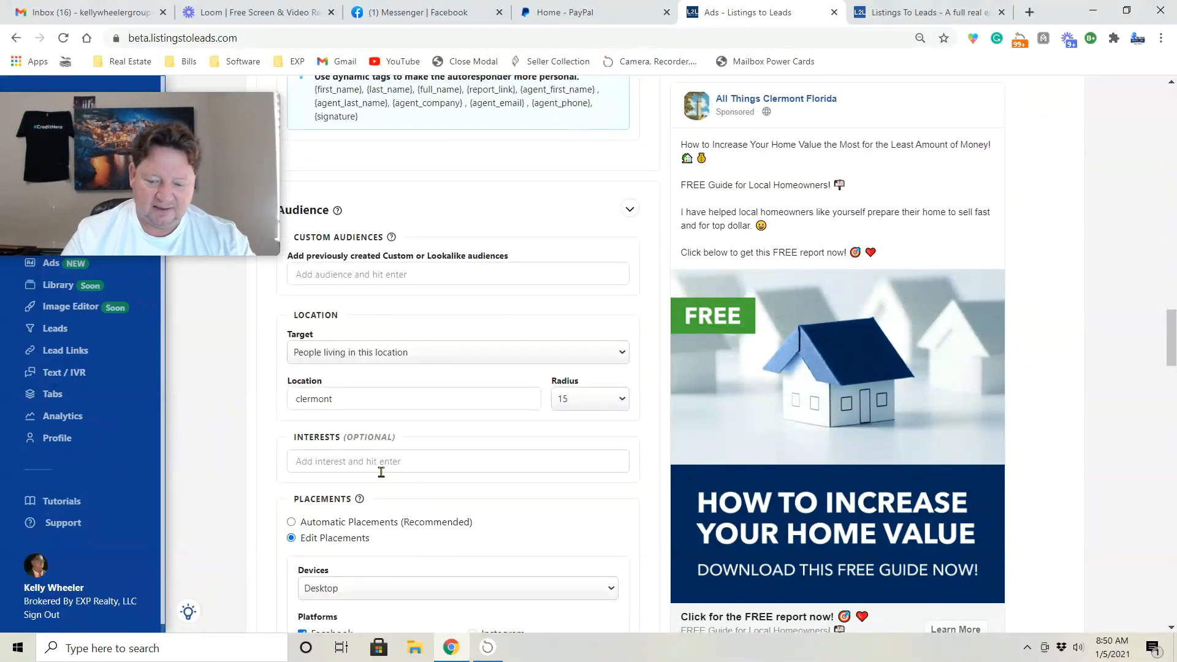
{"action": "key", "text": "BackSpace"}
{"action": "key", "text": "BackSpace"}
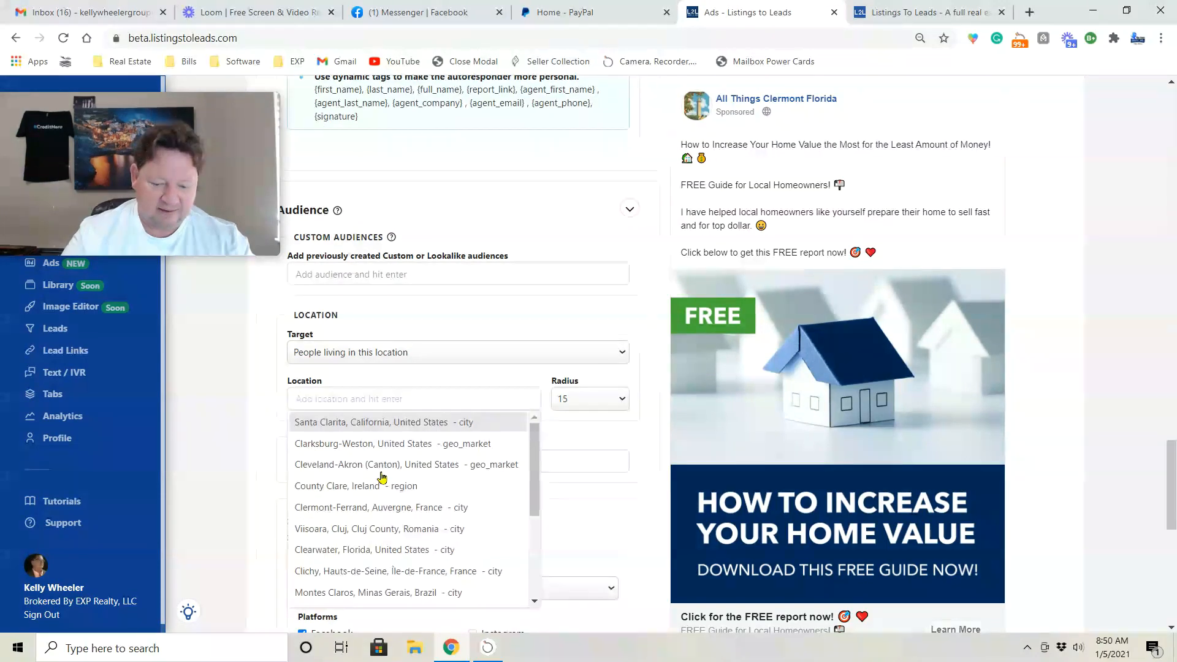
Step: Add Leesburg, Florida, United States and Clermont, Florida, United States as the audience's target locations
{"action": "type", "text": "Leesburg"}
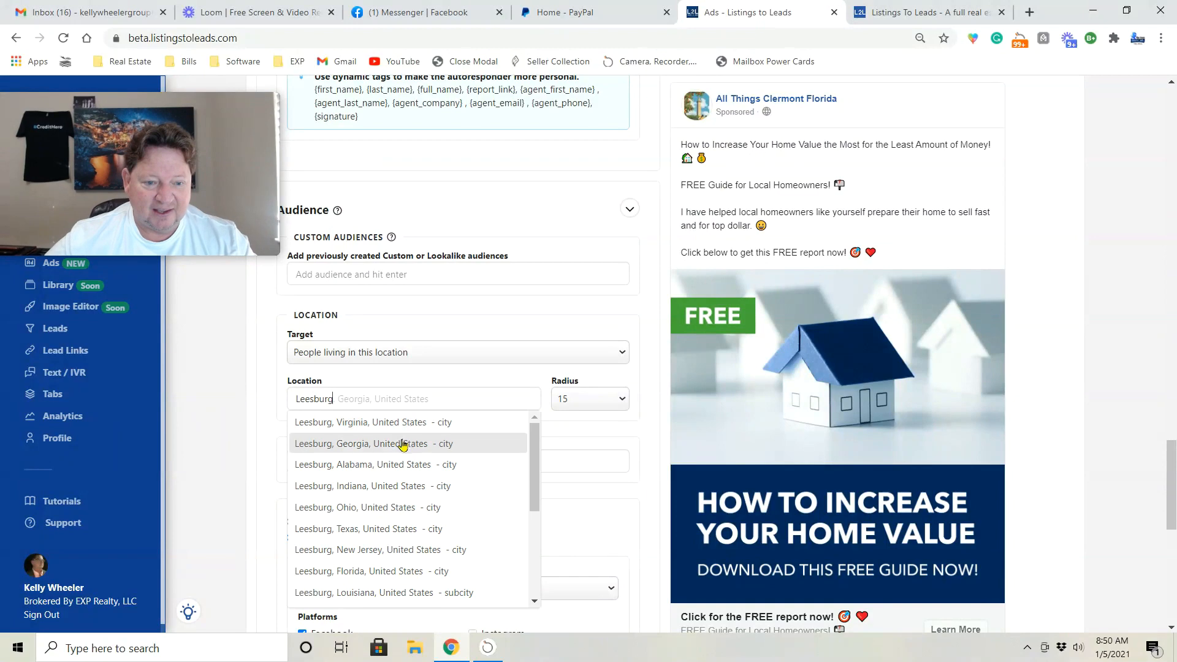
{"action": "left_click", "coordinate": [390, 571]}
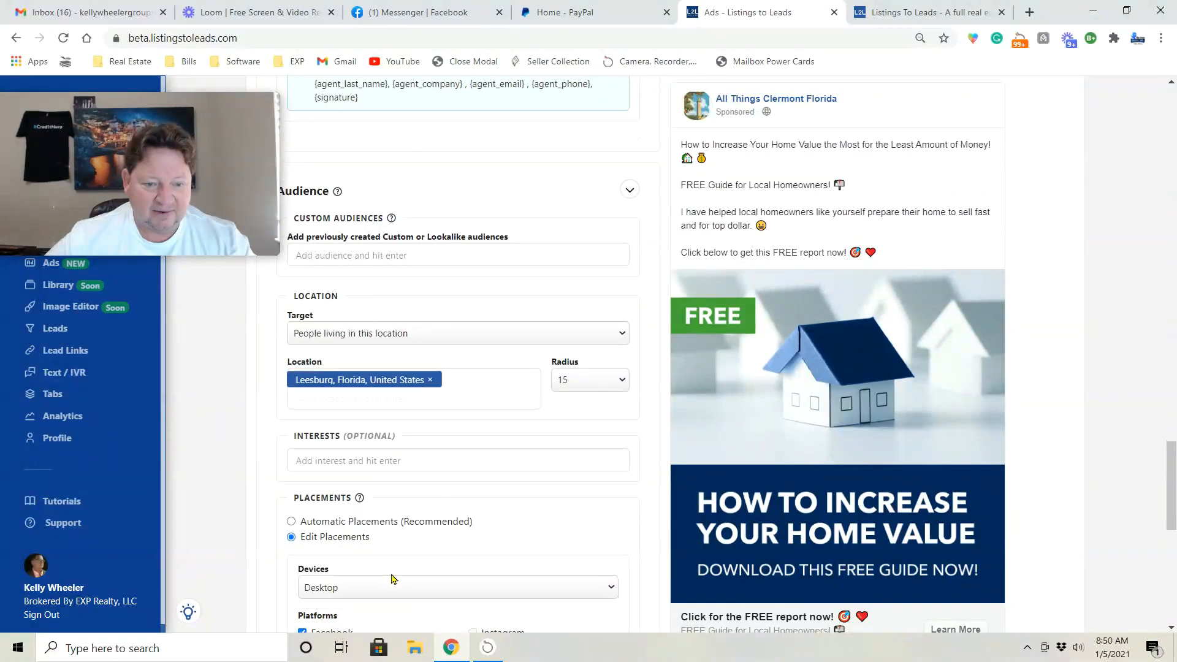
{"action": "type", "text": "C"}
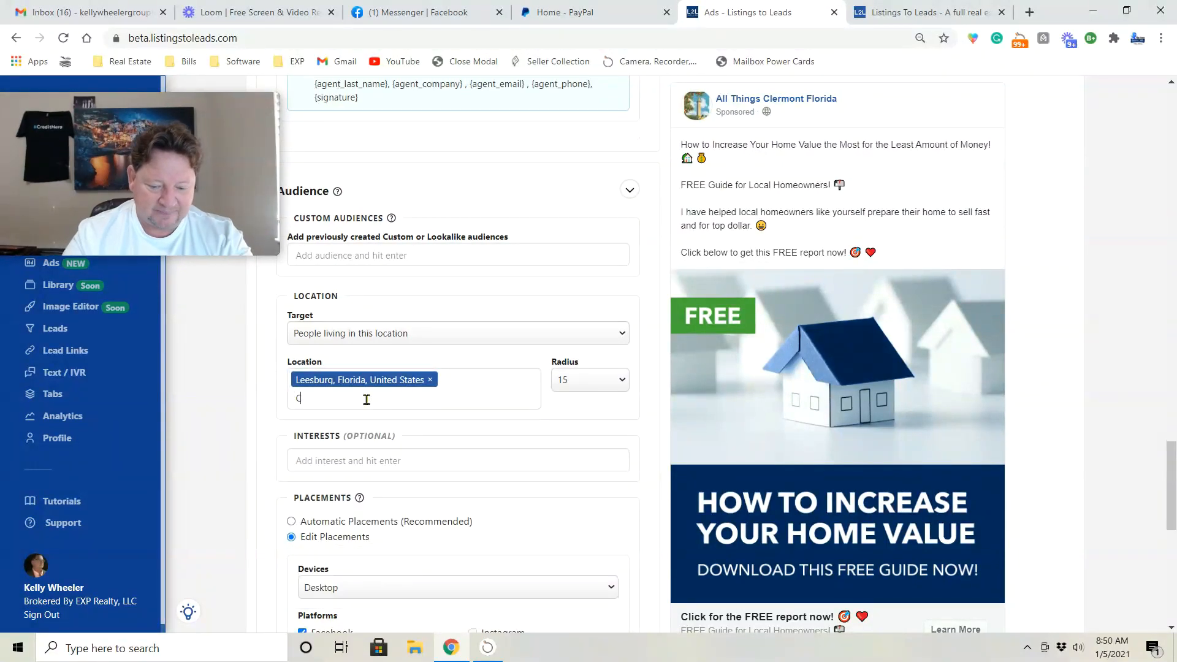
{"action": "type", "text": "lermont"}
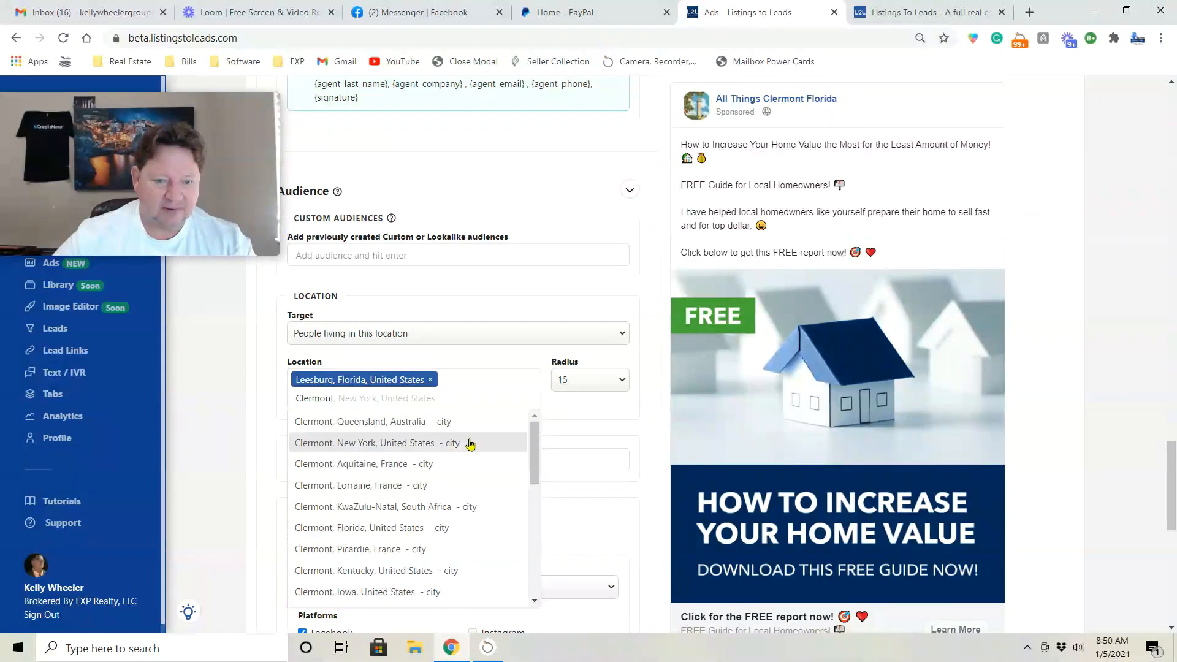
{"action": "left_click_drag", "start_coordinate": [533, 447], "coordinate": [535, 471]}
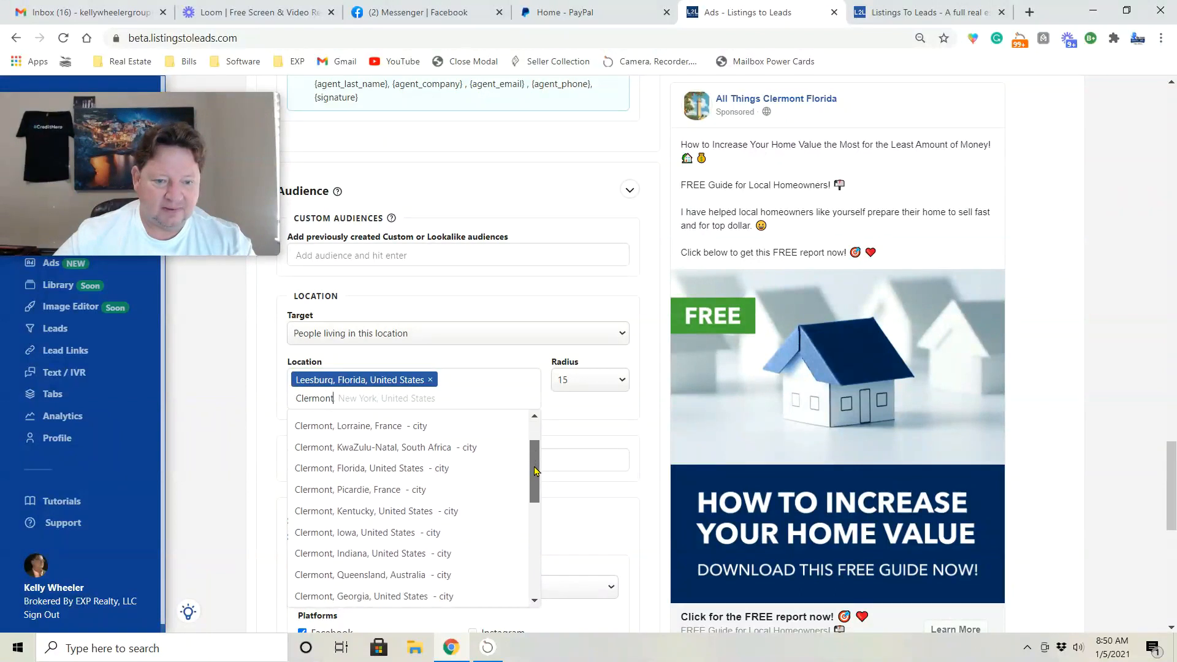
{"action": "left_click", "coordinate": [442, 467]}
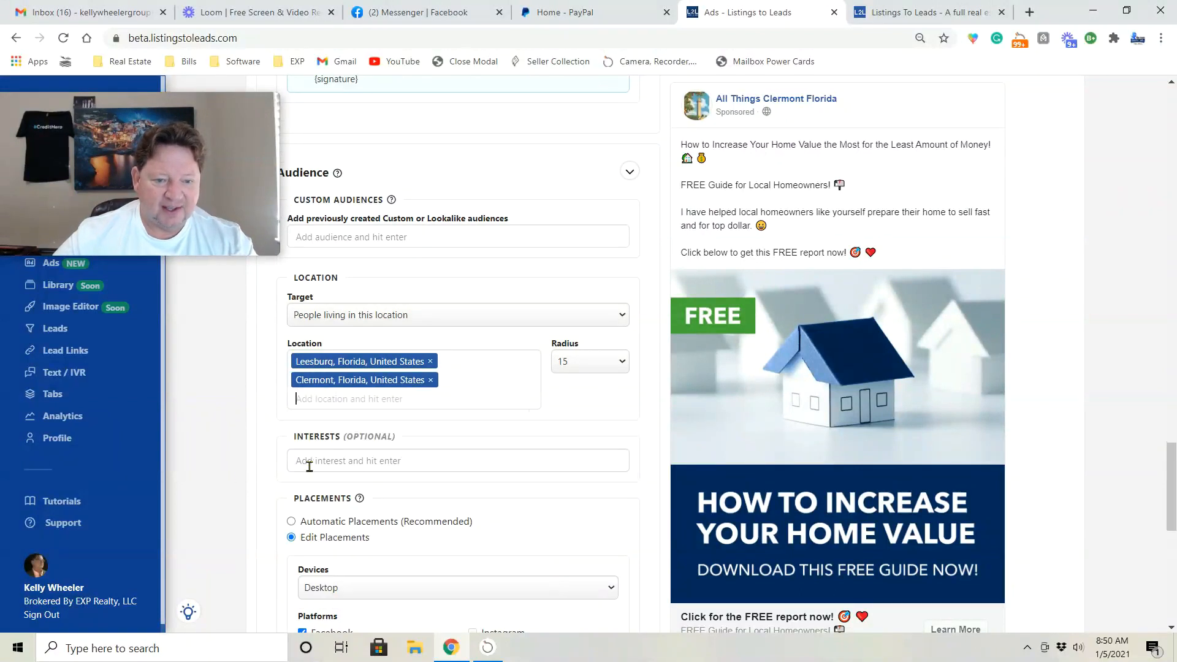
Step: Change the ad's budget type to Daily Budget and set the amount to 8.00 USD
{"action": "scroll", "coordinate": [310, 429], "scroll_direction": "down", "scroll_amount": 2}
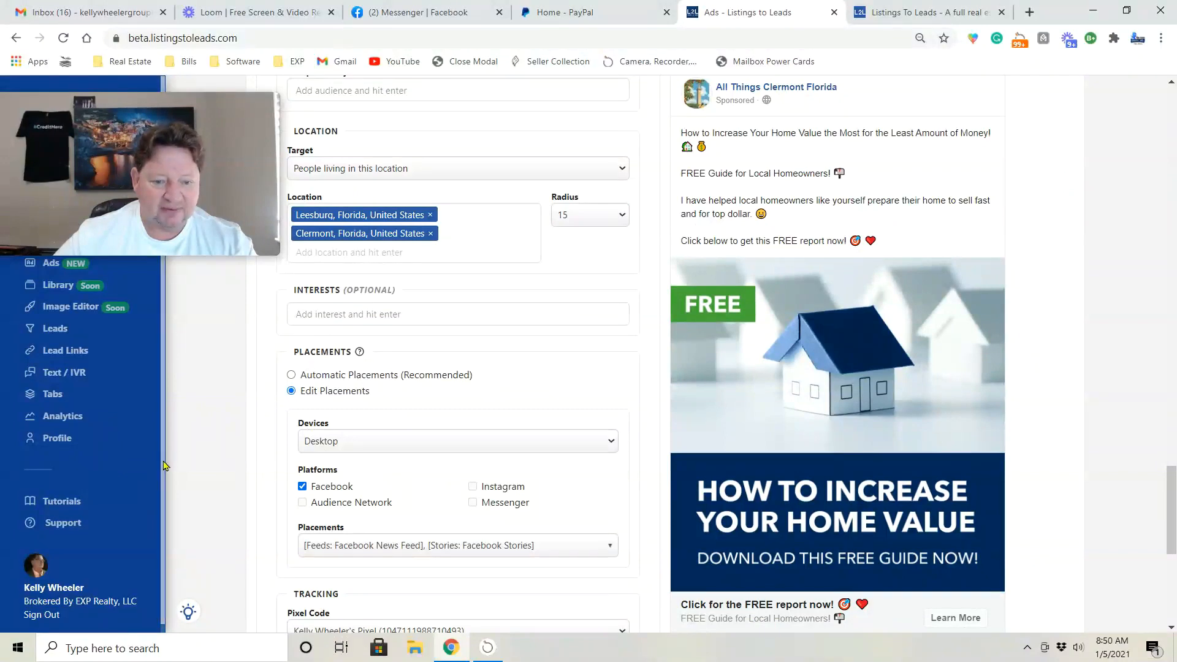
{"action": "scroll", "coordinate": [369, 384], "scroll_direction": "down", "scroll_amount": 4}
{"action": "left_click", "coordinate": [369, 483]}
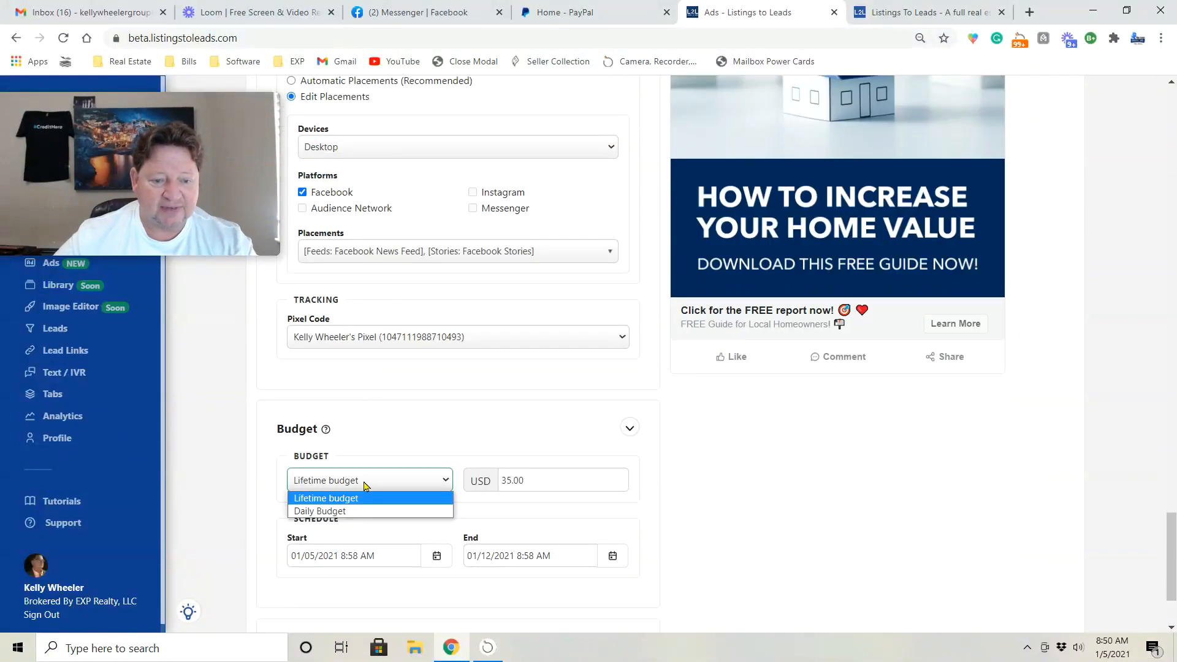
{"action": "left_click", "coordinate": [344, 516]}
{"action": "double_click", "coordinate": [539, 477]}
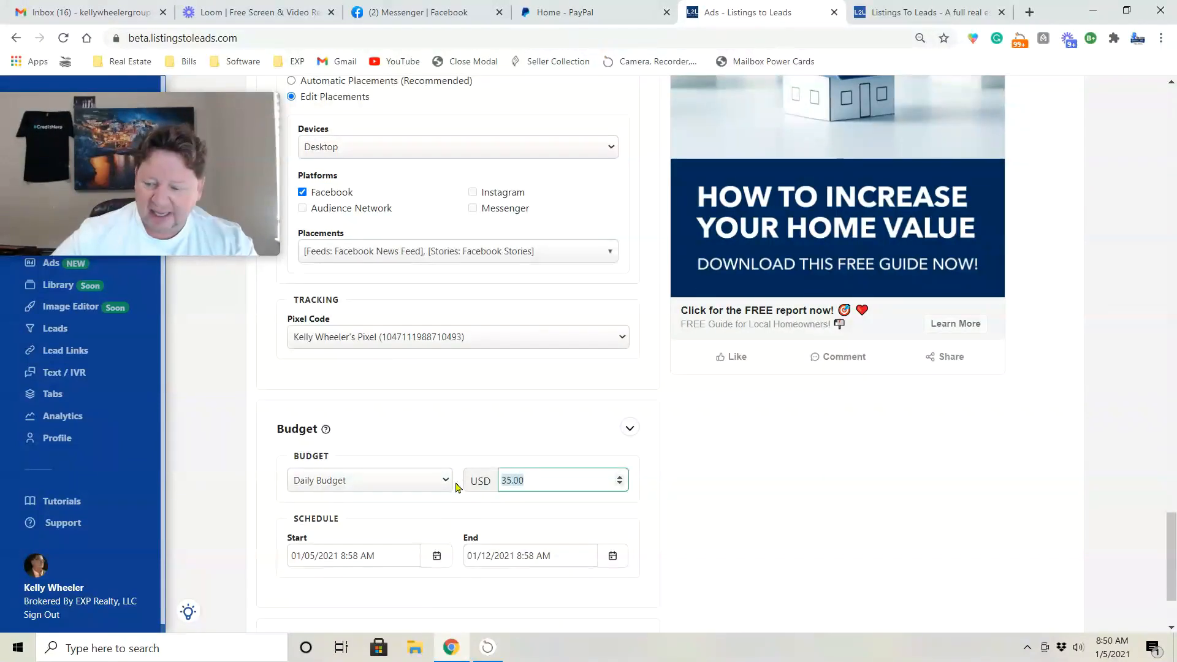
{"action": "type", "text": "8.00"}
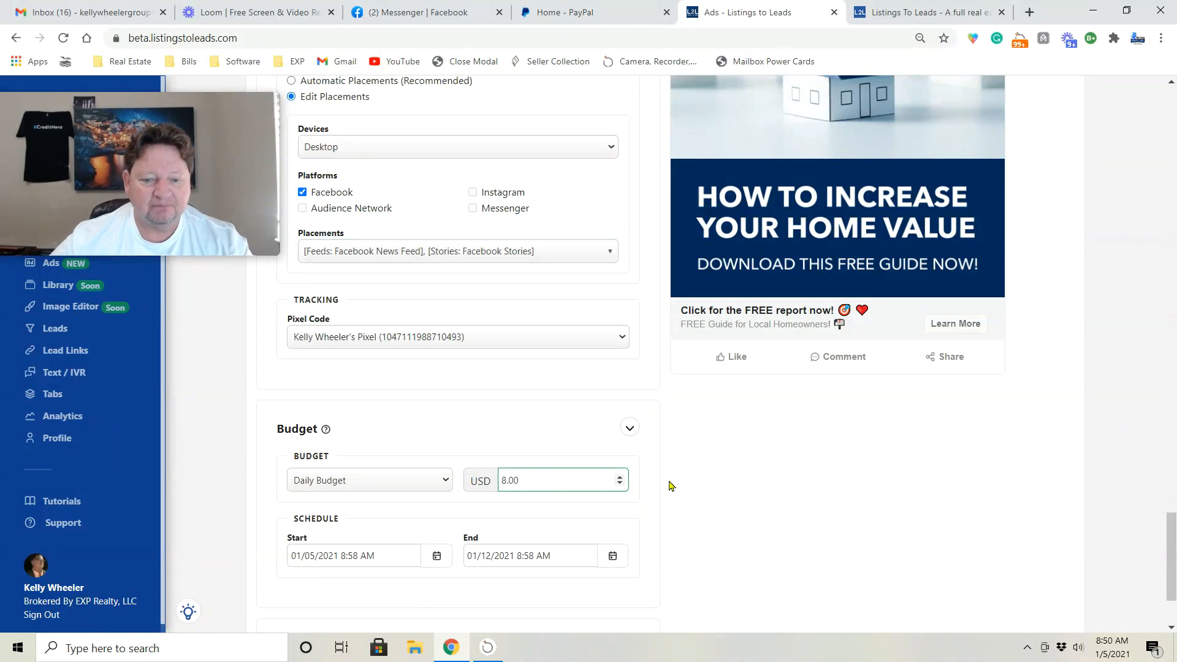
Step: Review the instant form and autoresponder sections, and publish the Home Value Increase Report ad
{"action": "scroll", "coordinate": [529, 517], "scroll_direction": "up", "scroll_amount": 5}
{"action": "scroll", "coordinate": [529, 517], "scroll_direction": "up", "scroll_amount": 20}
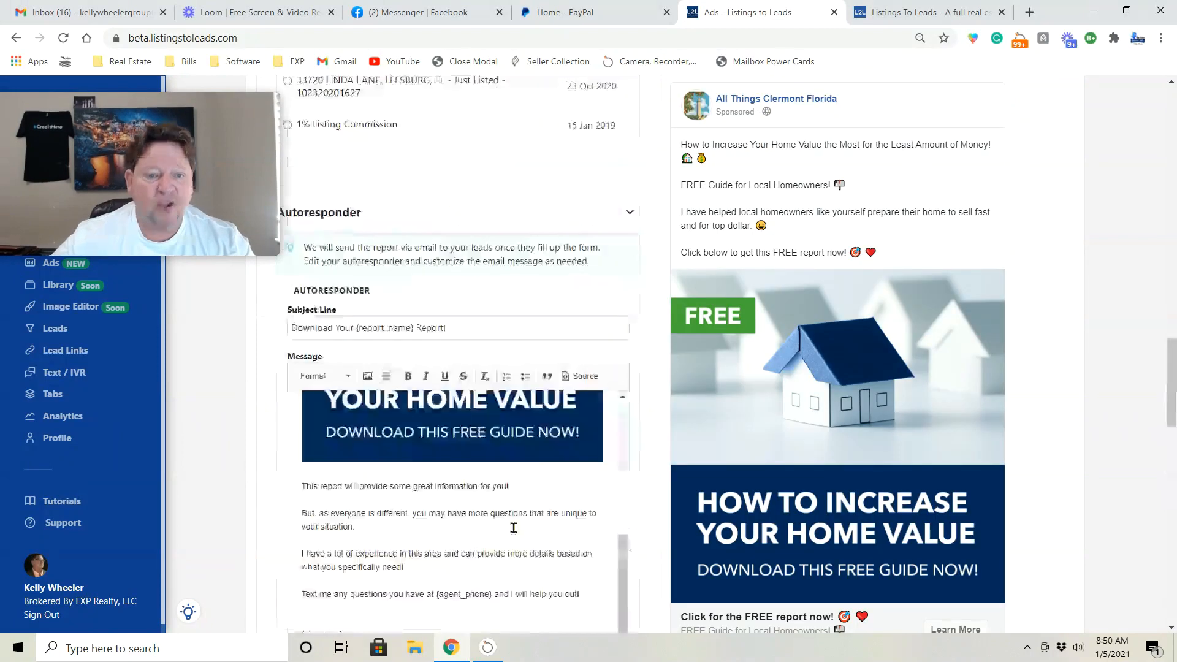
{"action": "scroll", "coordinate": [515, 534], "scroll_direction": "up", "scroll_amount": 3}
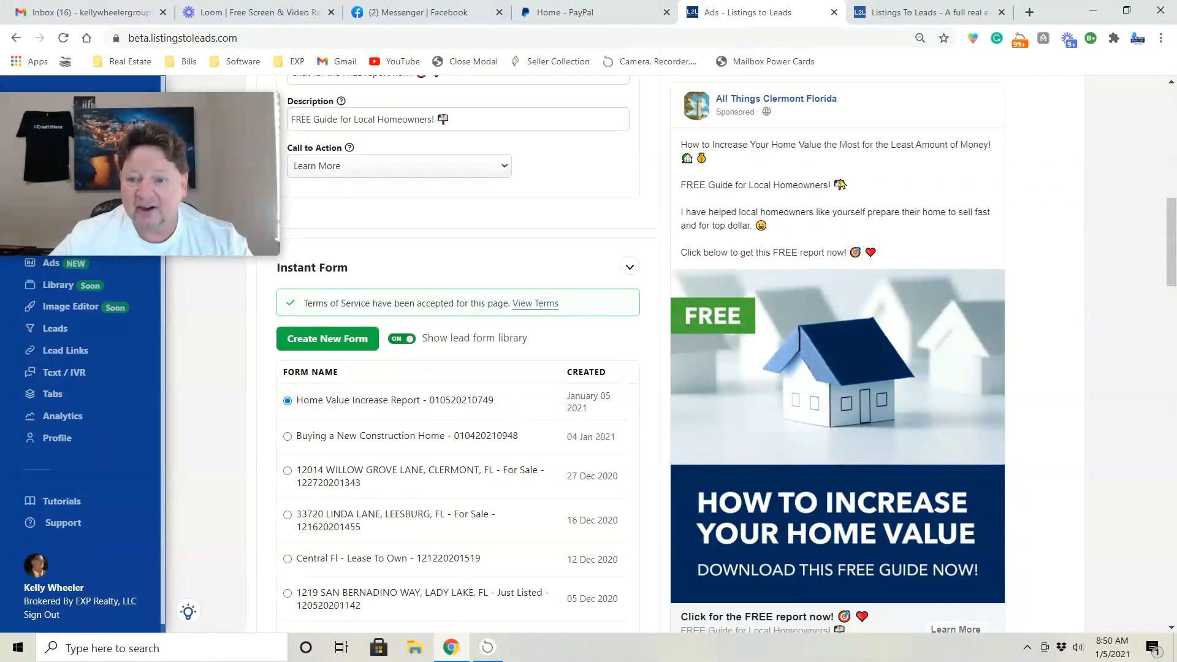
{"action": "scroll", "coordinate": [305, 423], "scroll_direction": "down", "scroll_amount": 15}
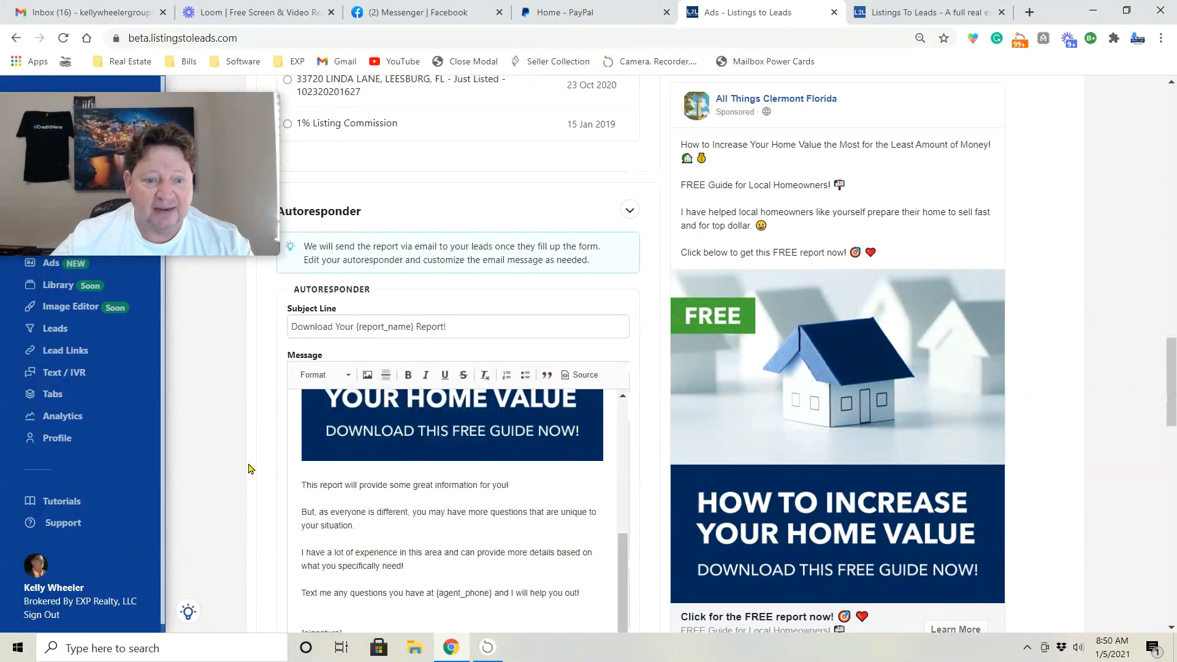
{"action": "scroll", "coordinate": [443, 451], "scroll_direction": "down", "scroll_amount": 6}
{"action": "scroll", "coordinate": [444, 451], "scroll_direction": "down", "scroll_amount": 14}
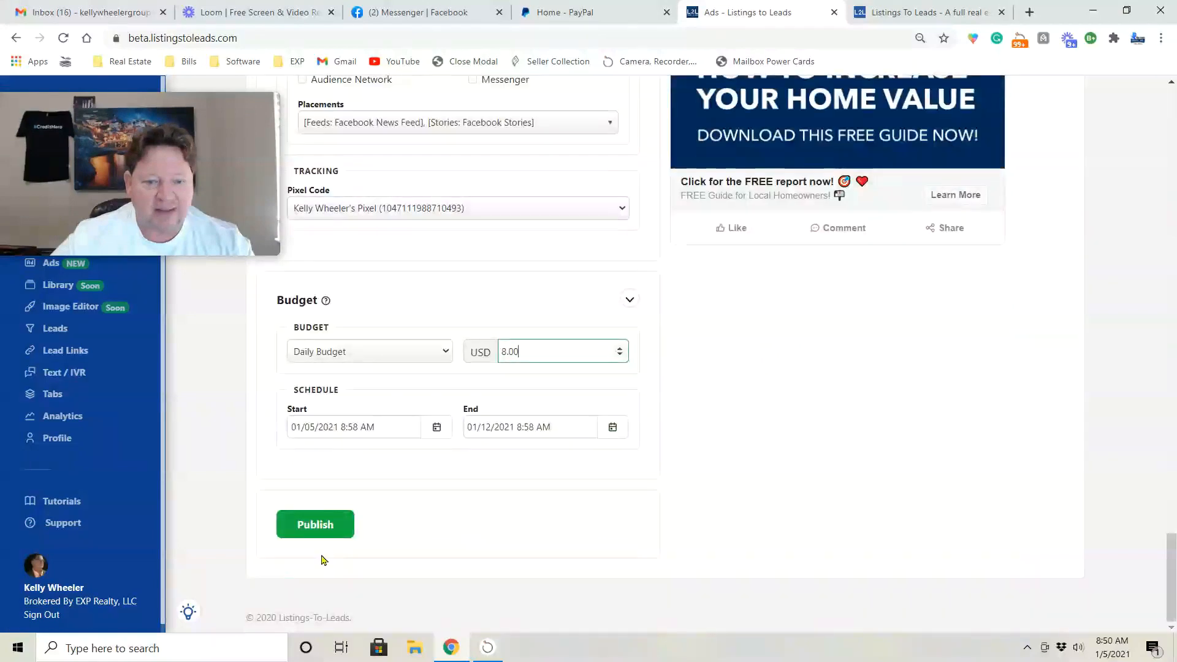
{"action": "left_click", "coordinate": [316, 527]}
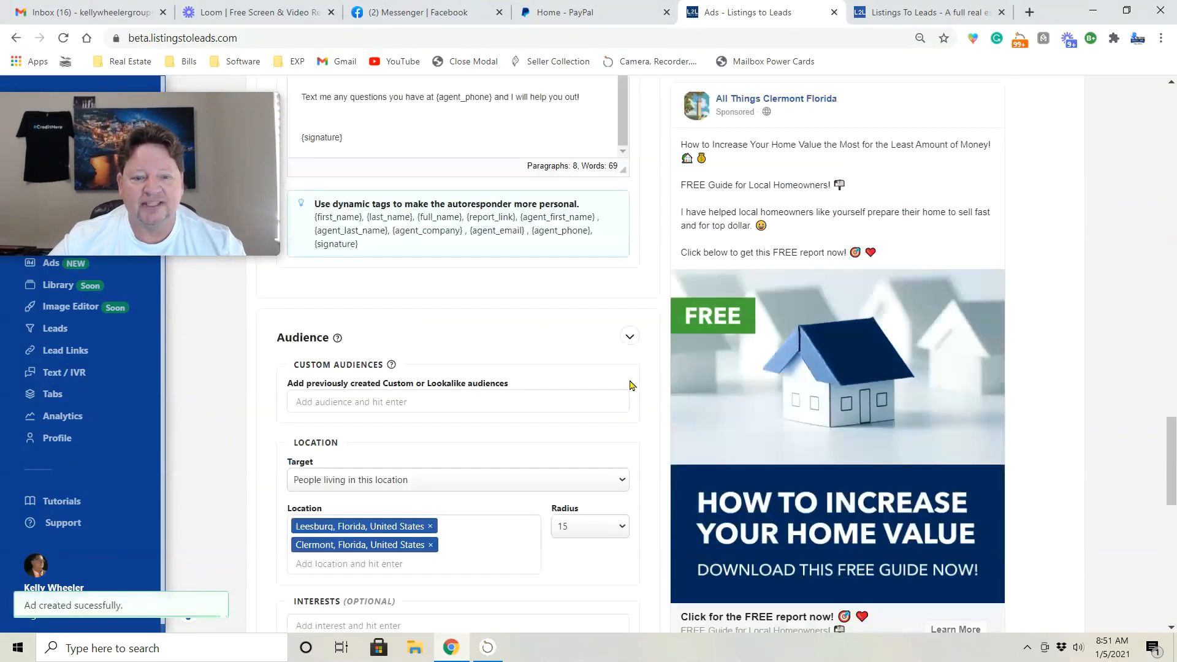
{"action": "scroll", "coordinate": [583, 407], "scroll_direction": "down", "scroll_amount": 5}
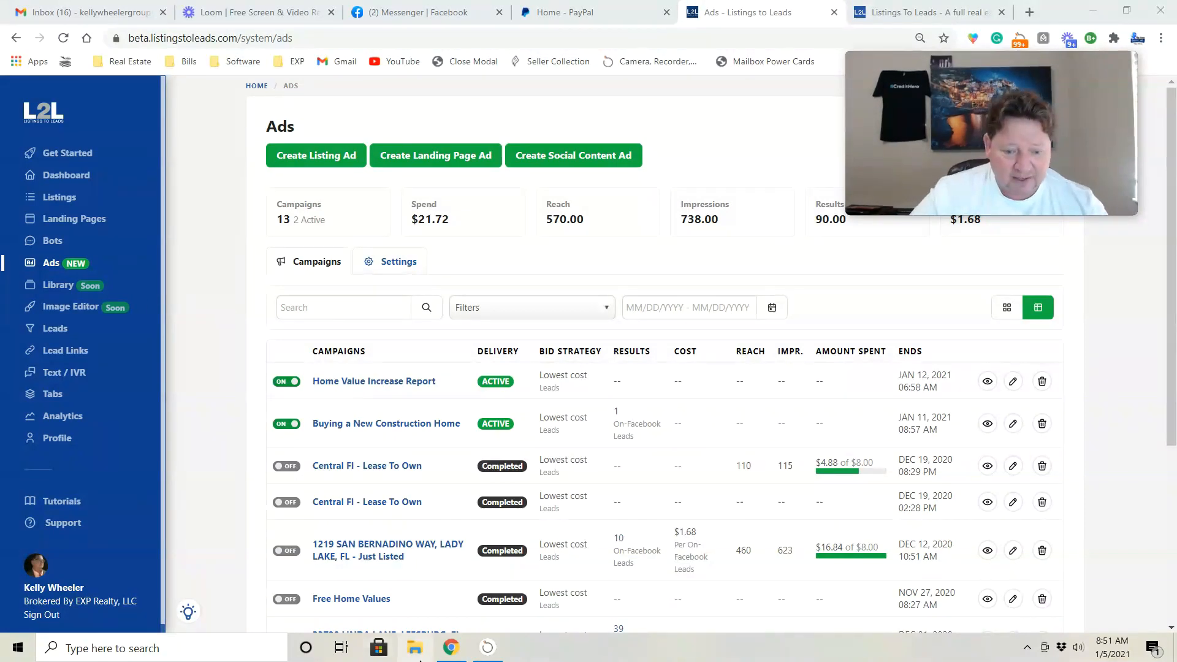
{"action": "left_click", "coordinate": [417, 651]}
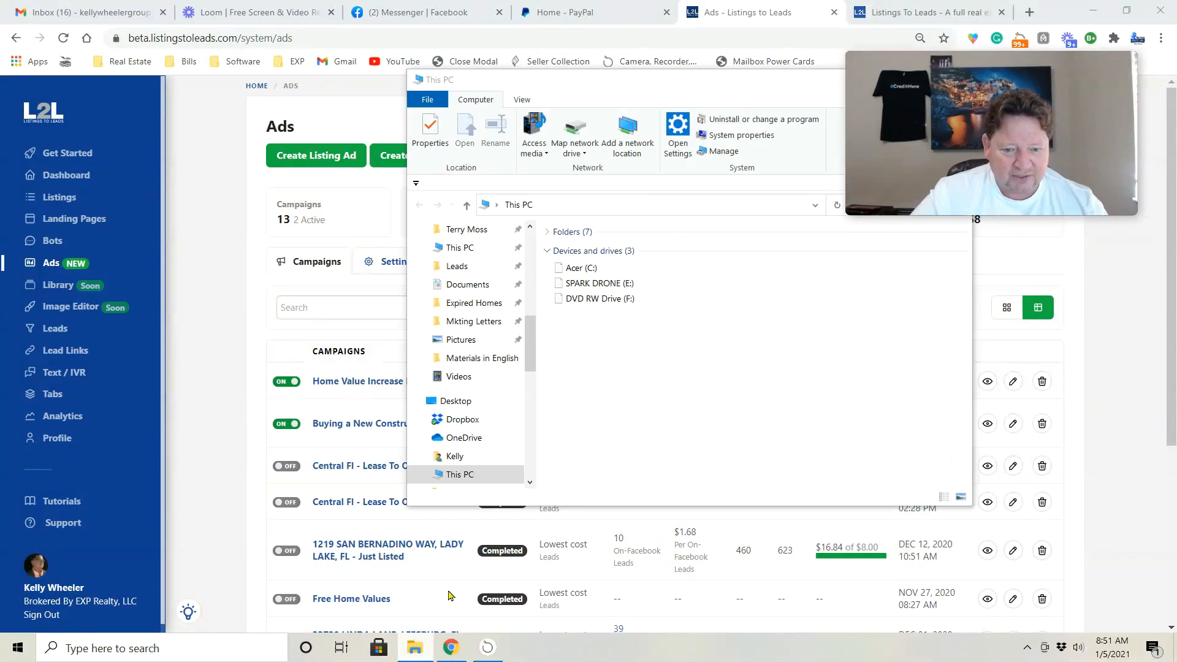
{"action": "left_click_drag", "start_coordinate": [530, 342], "coordinate": [526, 293]}
{"action": "left_click", "coordinate": [482, 266]}
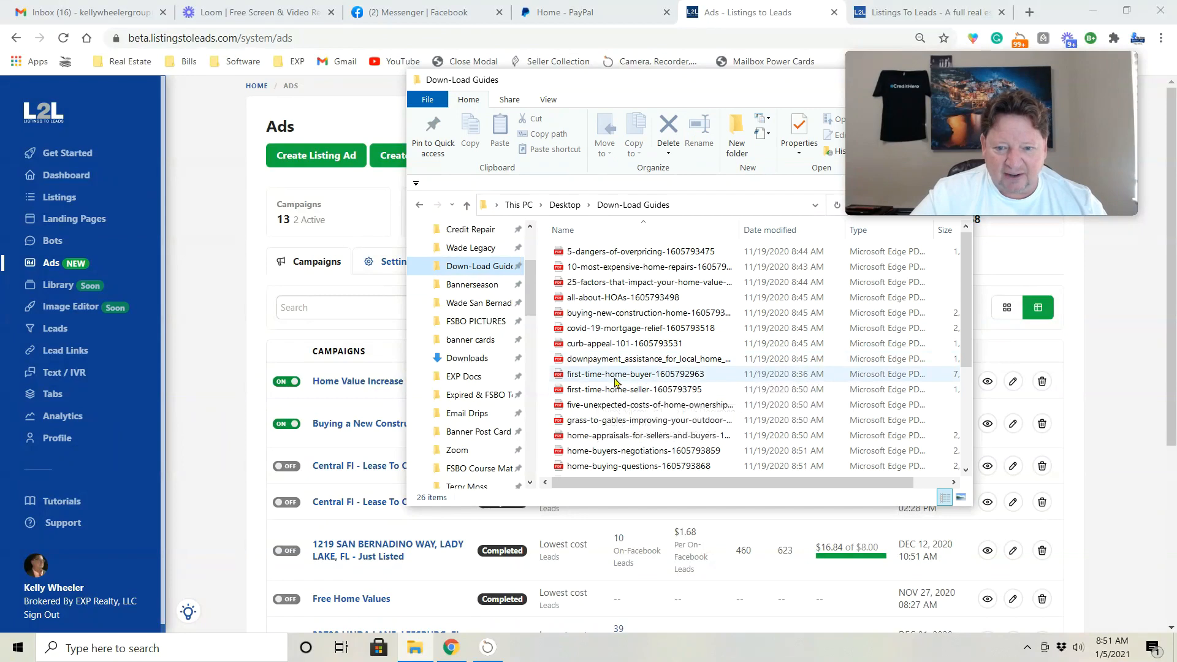
{"action": "double_click", "coordinate": [607, 374]}
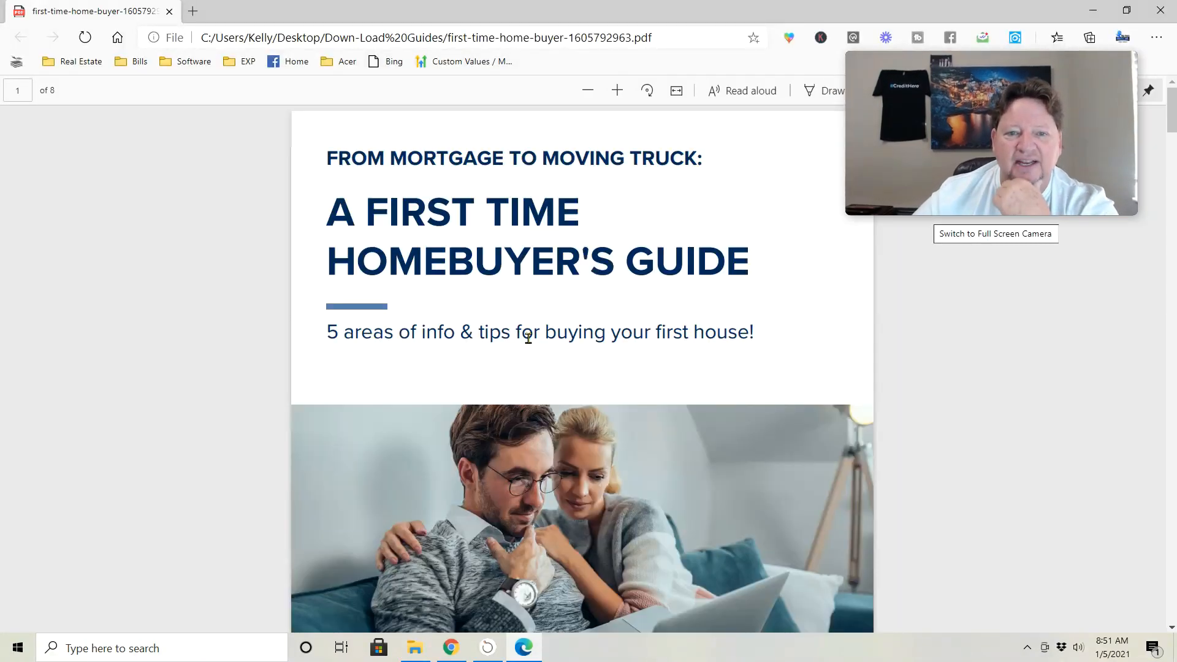
Step: Examine the first-time homebuyer guide's cover, agent contact block and contents page, and close the PDF and its folder
{"action": "scroll", "coordinate": [528, 338], "scroll_direction": "down", "scroll_amount": 10}
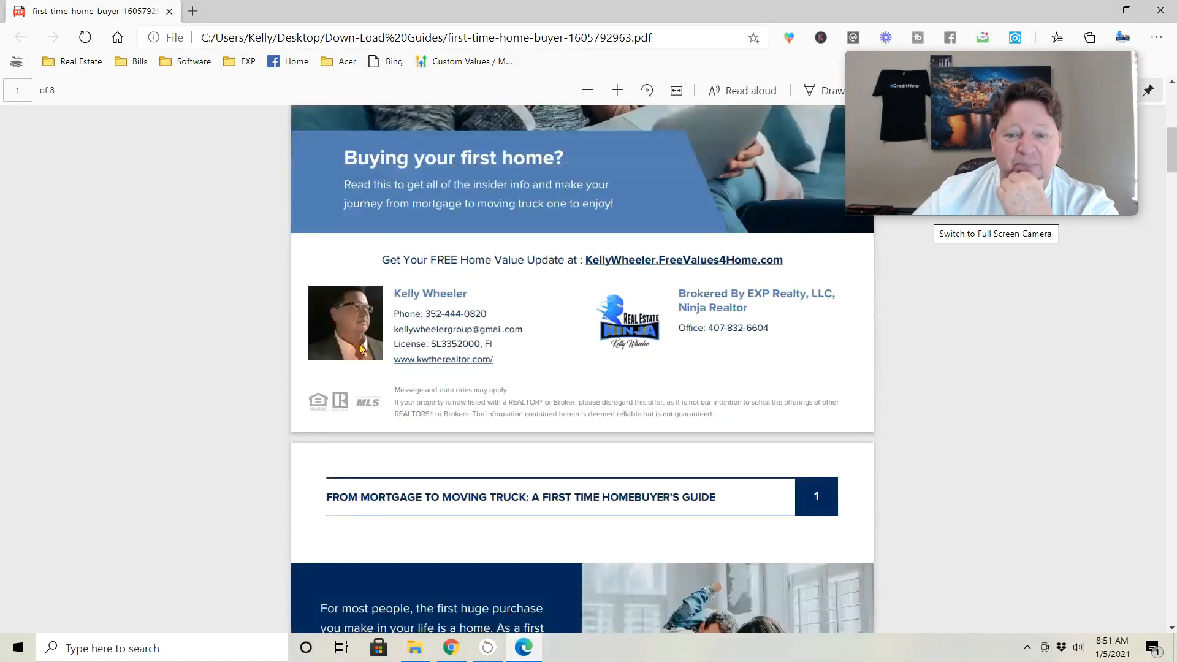
{"action": "scroll", "coordinate": [527, 322], "scroll_direction": "down", "scroll_amount": 5}
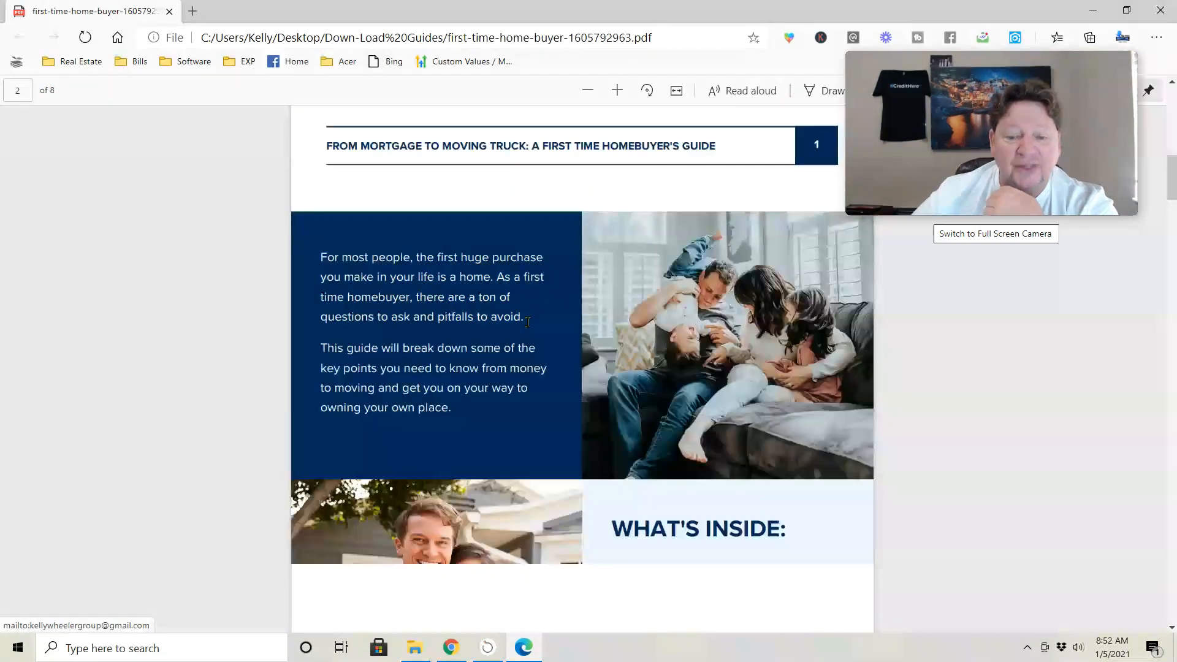
{"action": "scroll", "coordinate": [527, 322], "scroll_direction": "down", "scroll_amount": 3}
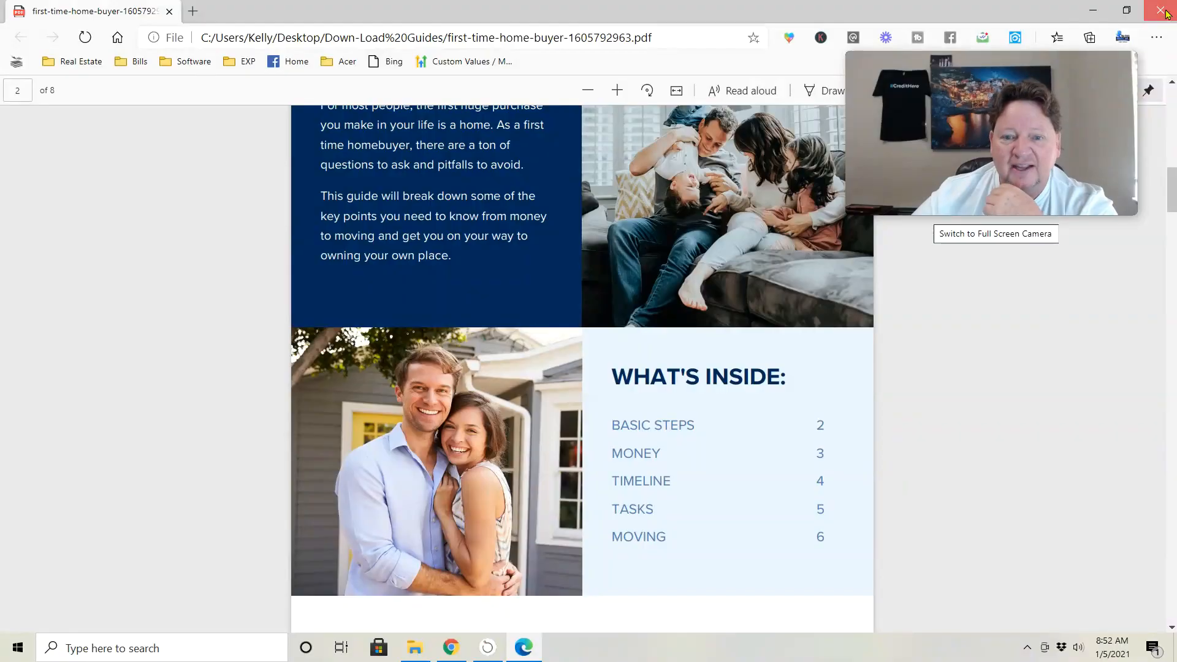
{"action": "left_click", "coordinate": [1161, 10]}
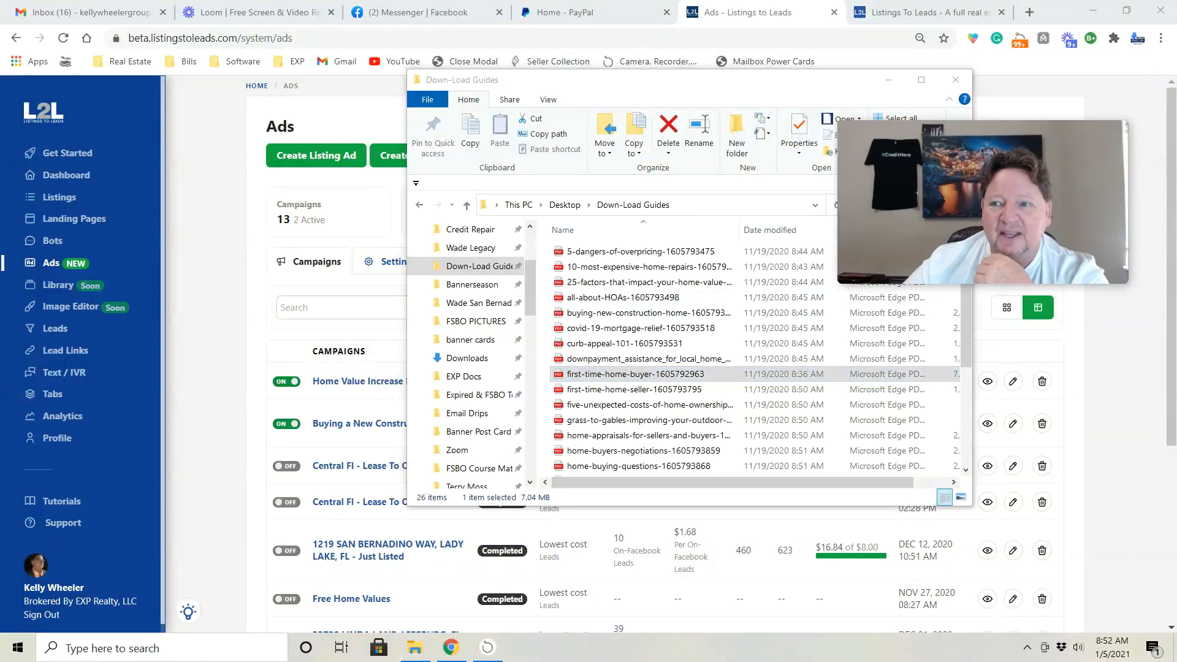
{"action": "left_click", "coordinate": [956, 81]}
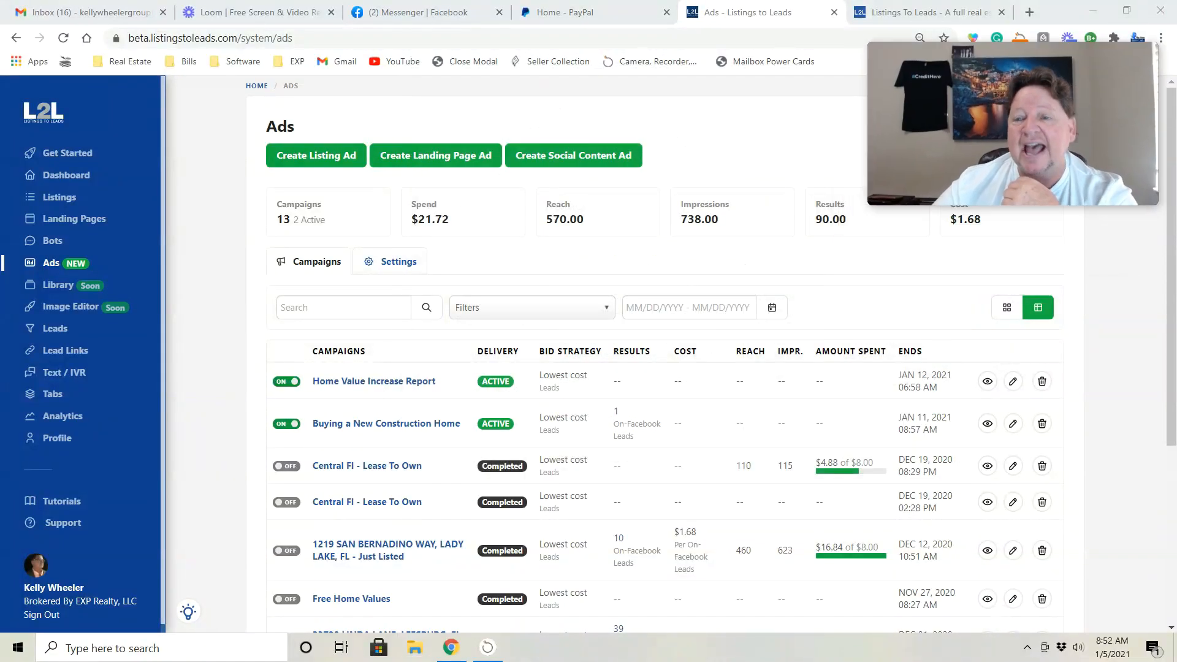